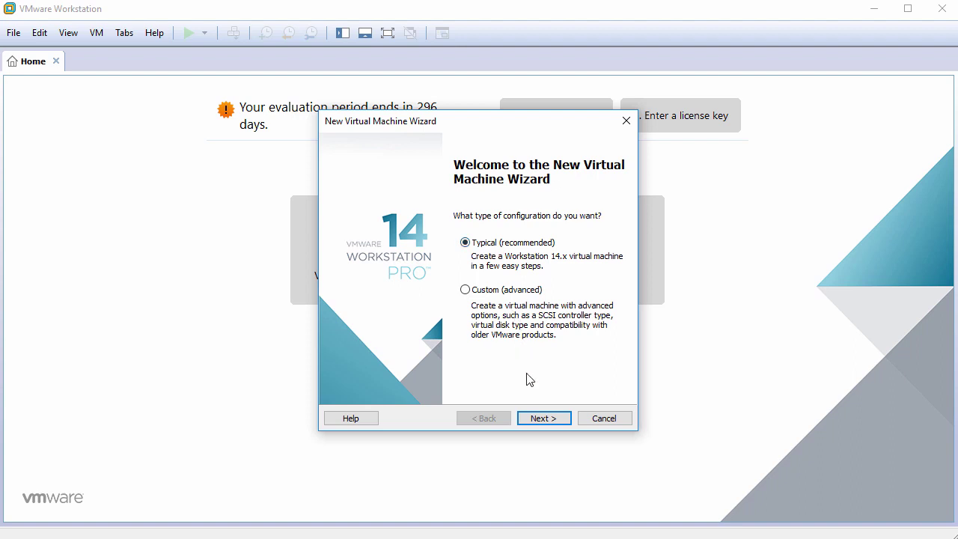
- Choose Typical setup, defer OS installation, and set the guest to Linux Ubuntu 64-bit
left_click(544, 418)
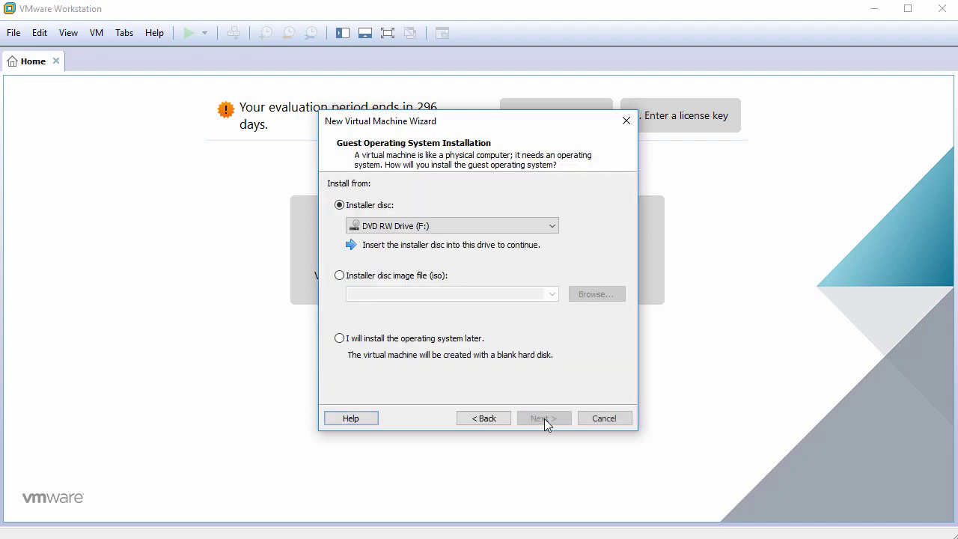
left_click(409, 340)
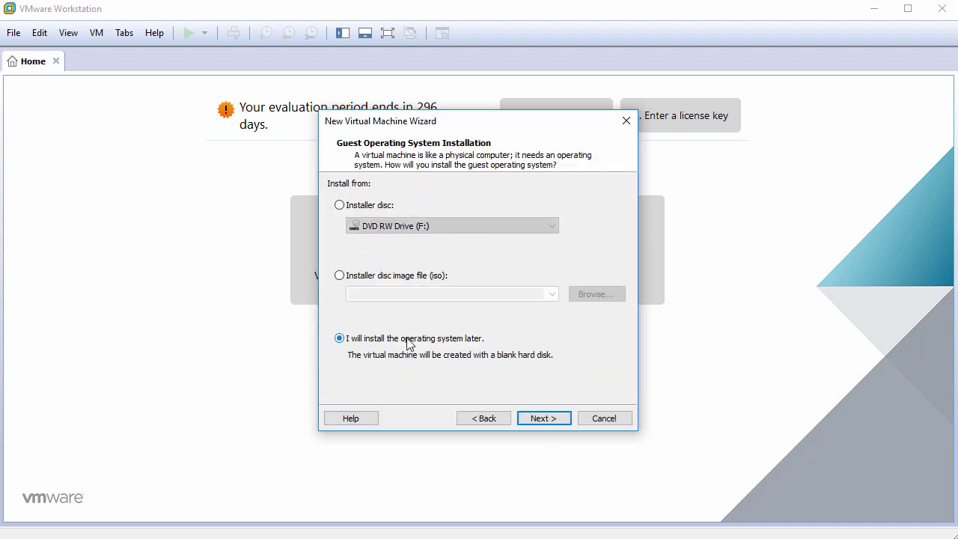
left_click(546, 418)
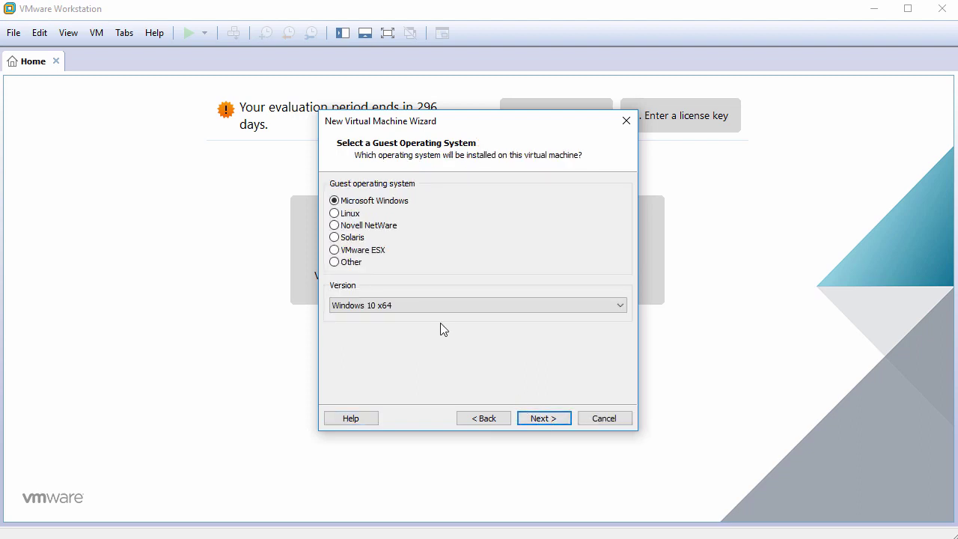
left_click(355, 216)
left_click(392, 305)
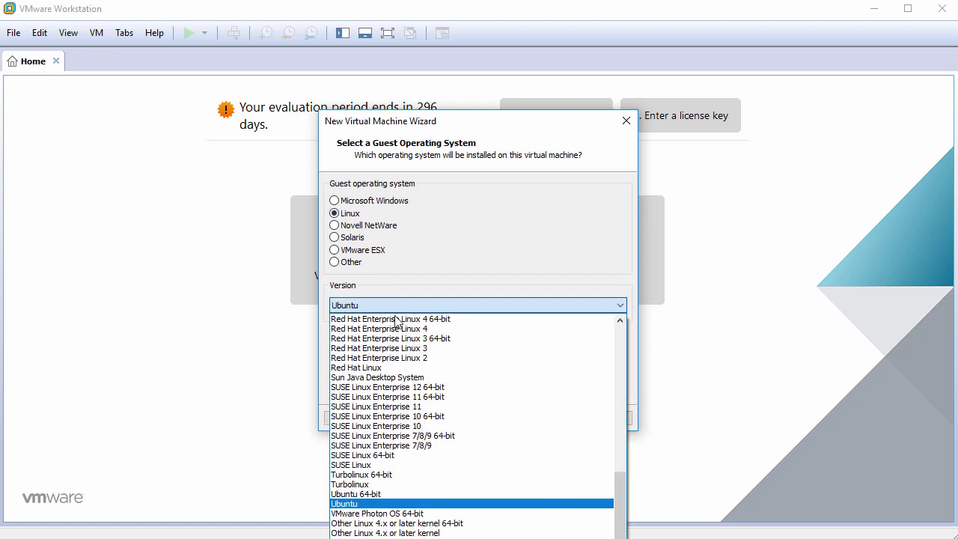
left_click(408, 493)
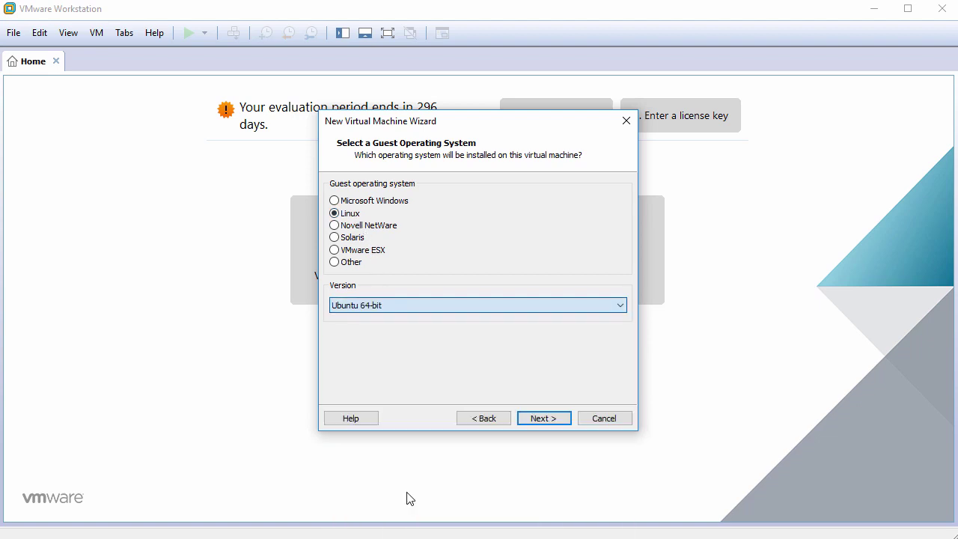
- Name the VM 'UbuntuMATE18.04' and set a 60 GB maximum disk size
left_click(543, 418)
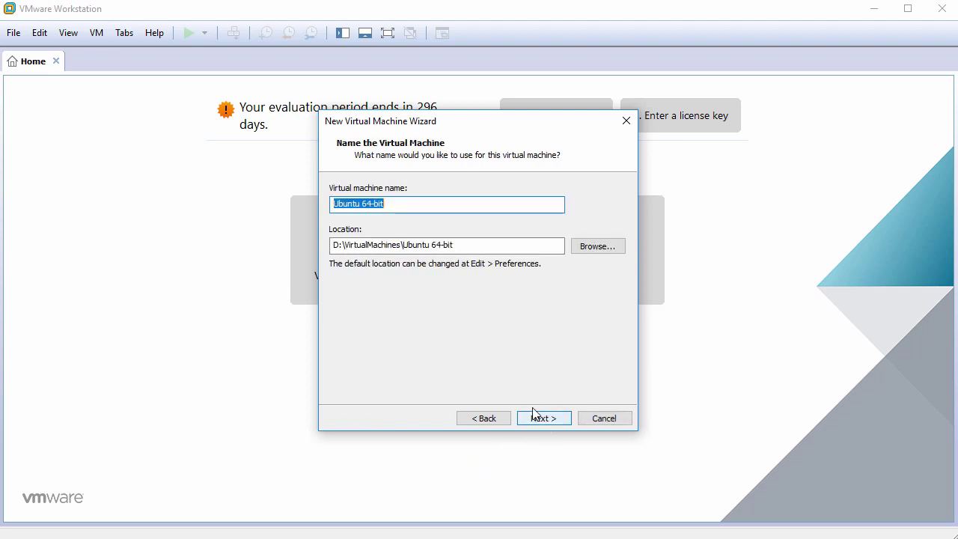
type("Ubunt")
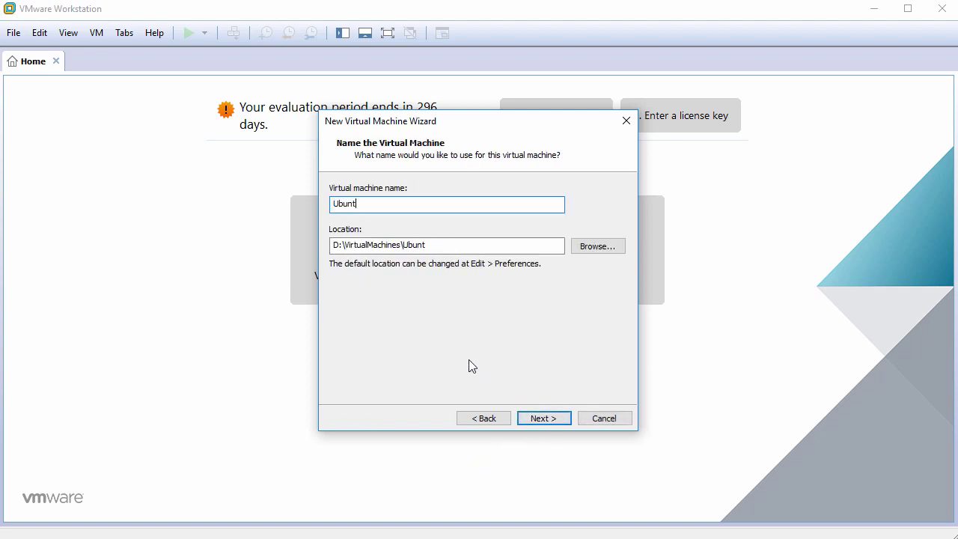
type("uMATE18.04")
left_click(534, 417)
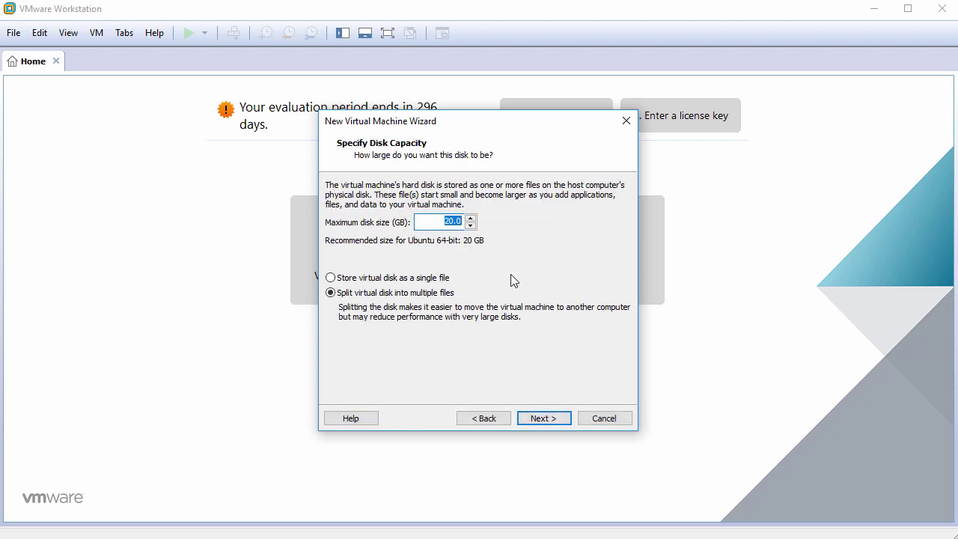
type("60")
left_click(537, 419)
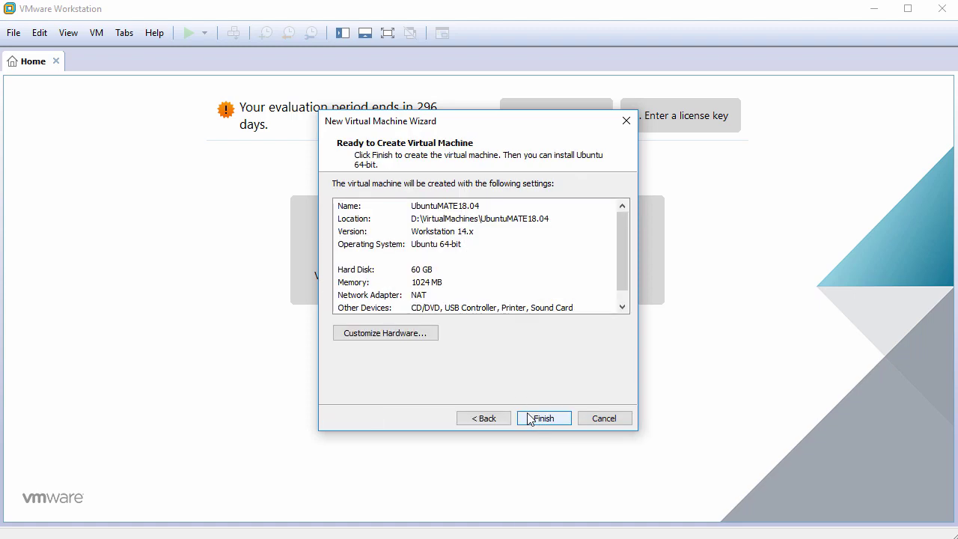
- Set the VM's memory to 2048 MB and its processor to 2 cores
left_click(393, 333)
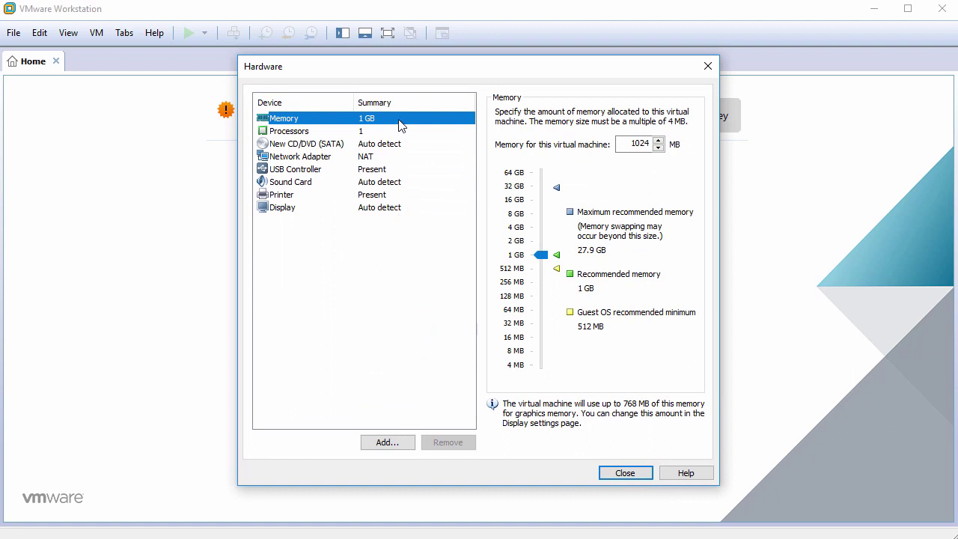
double_click(628, 143)
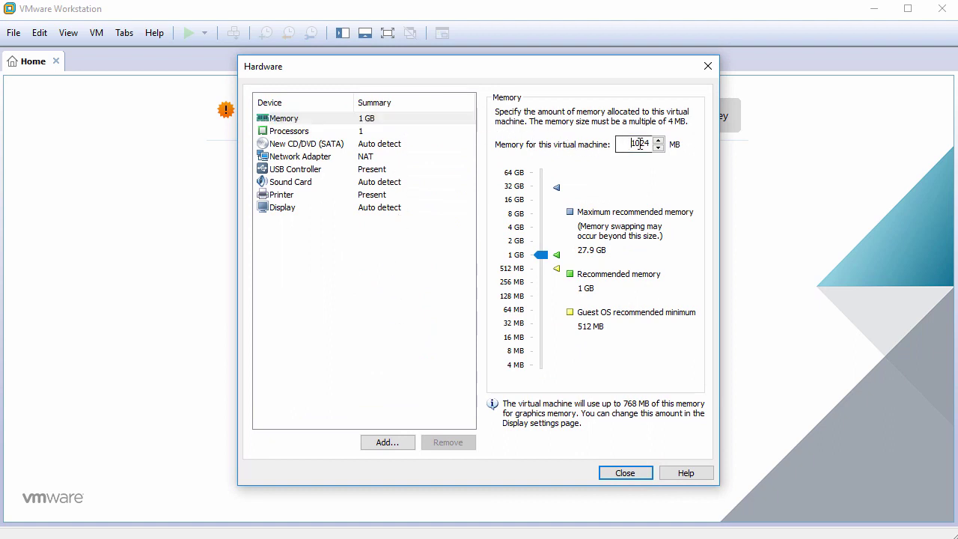
type("2048")
left_click(392, 133)
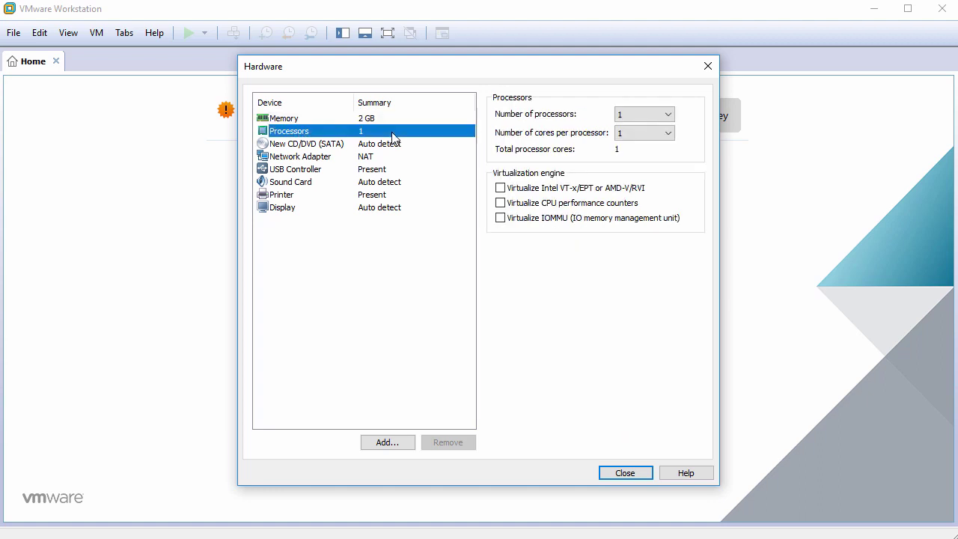
left_click(641, 134)
left_click(642, 156)
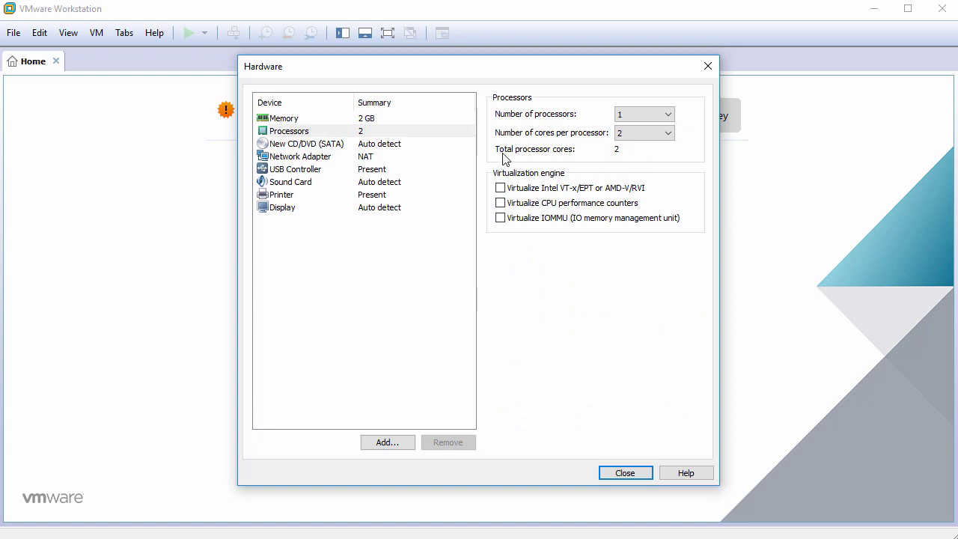
- Point the CD/DVD drive at the ubuntu-mate-18.04-beta1-desktop-amd64.iso image
left_click(390, 146)
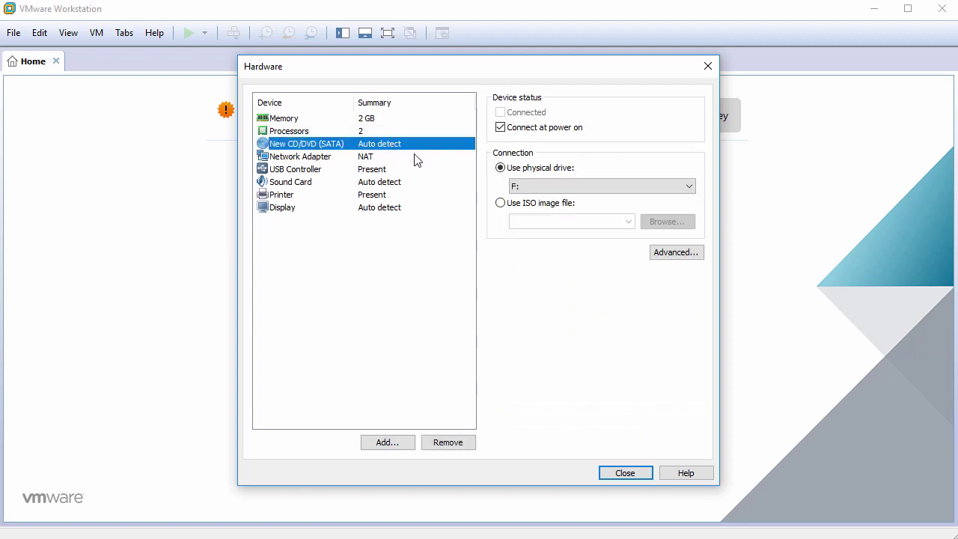
left_click(540, 205)
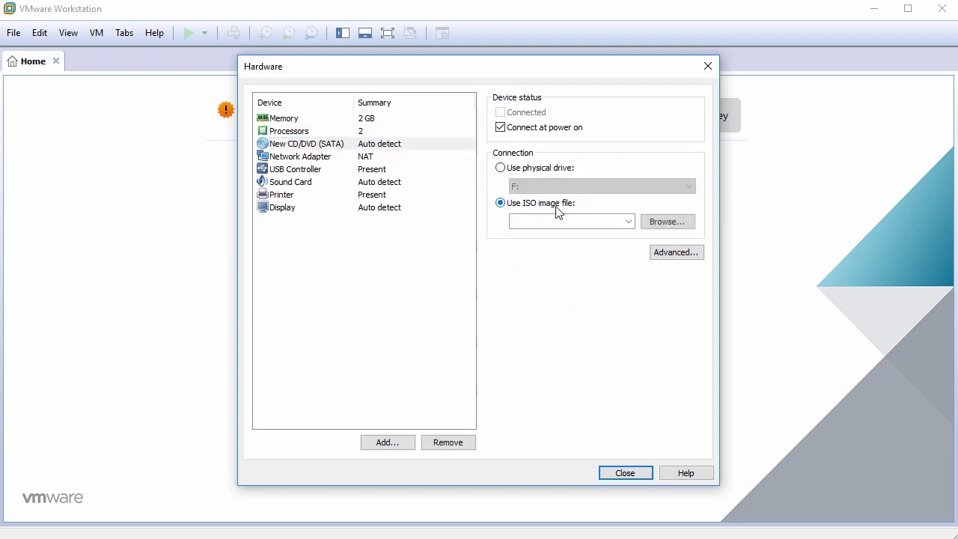
left_click(666, 221)
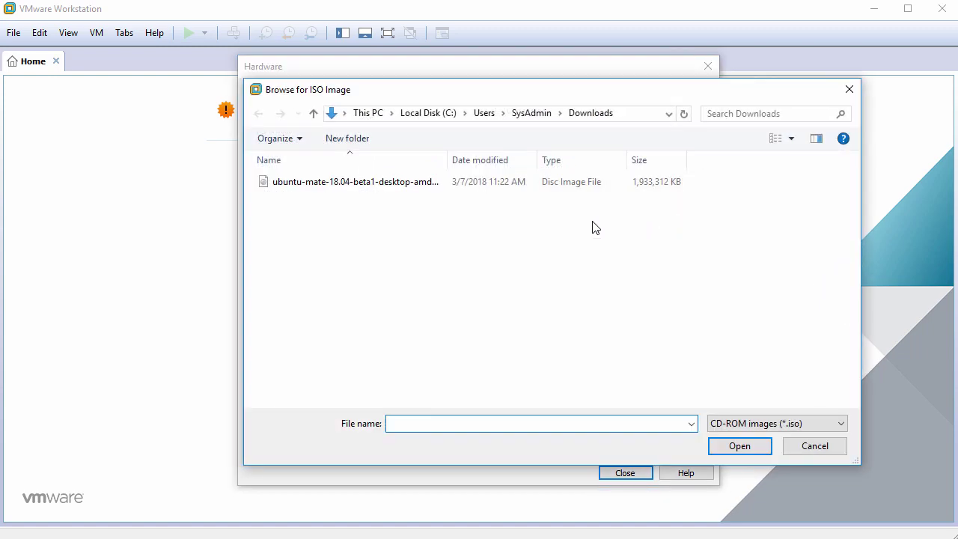
left_click(421, 183)
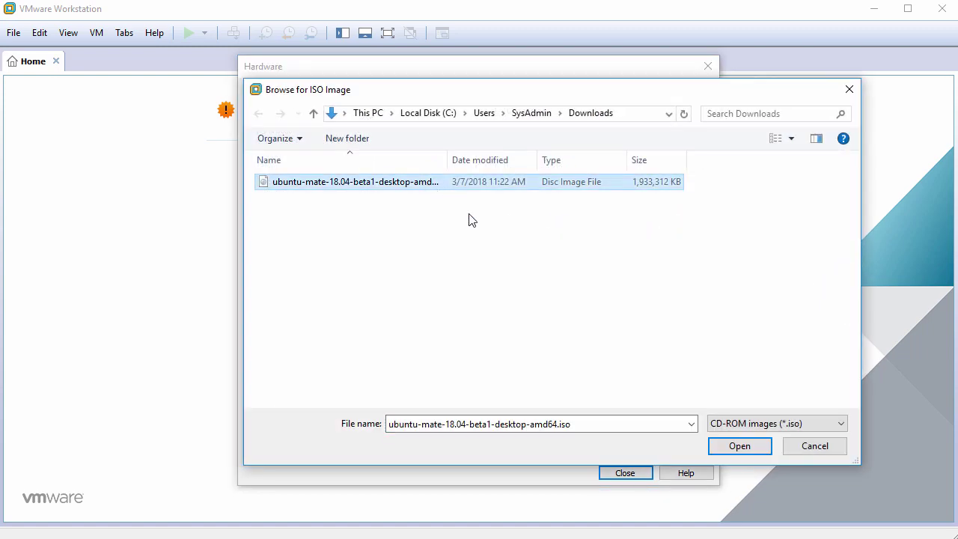
left_click(739, 446)
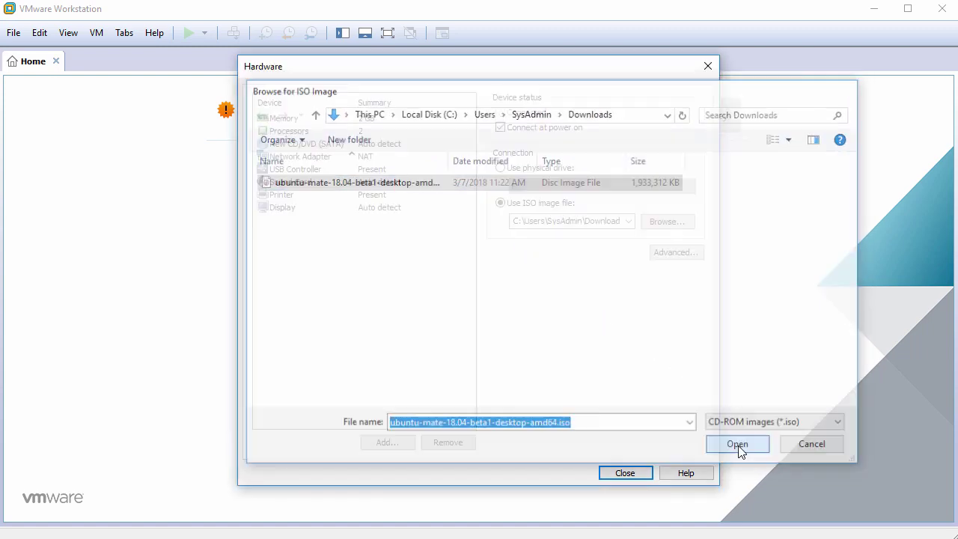
- Remove the USB controller, sound card and printer, and disable 3D graphics acceleration
left_click(304, 171)
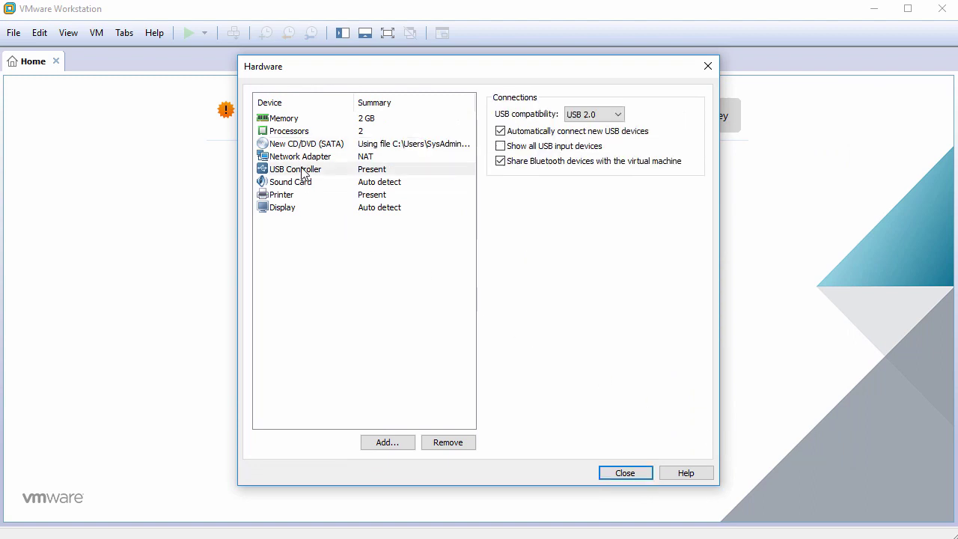
left_click(446, 442)
left_click(446, 442)
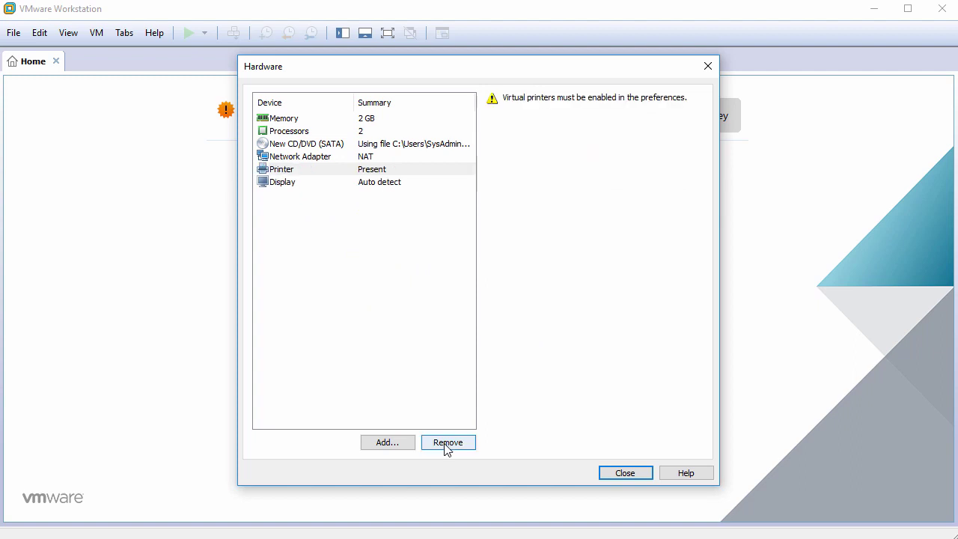
left_click(446, 442)
left_click(401, 174)
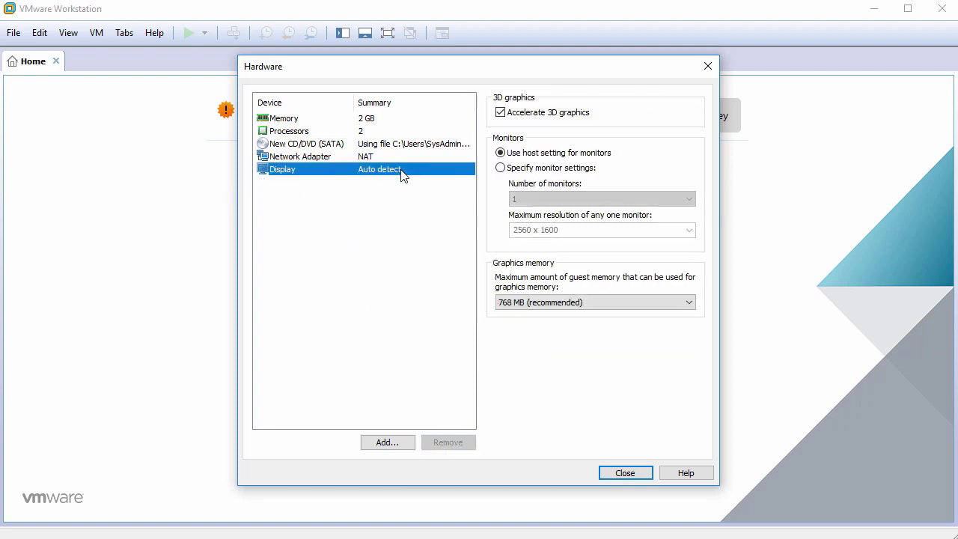
left_click(501, 113)
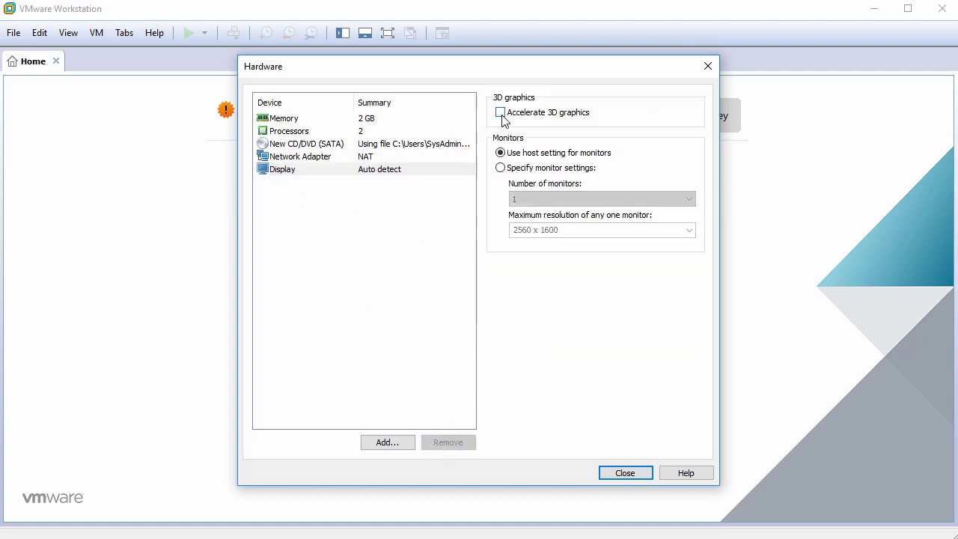
left_click(624, 473)
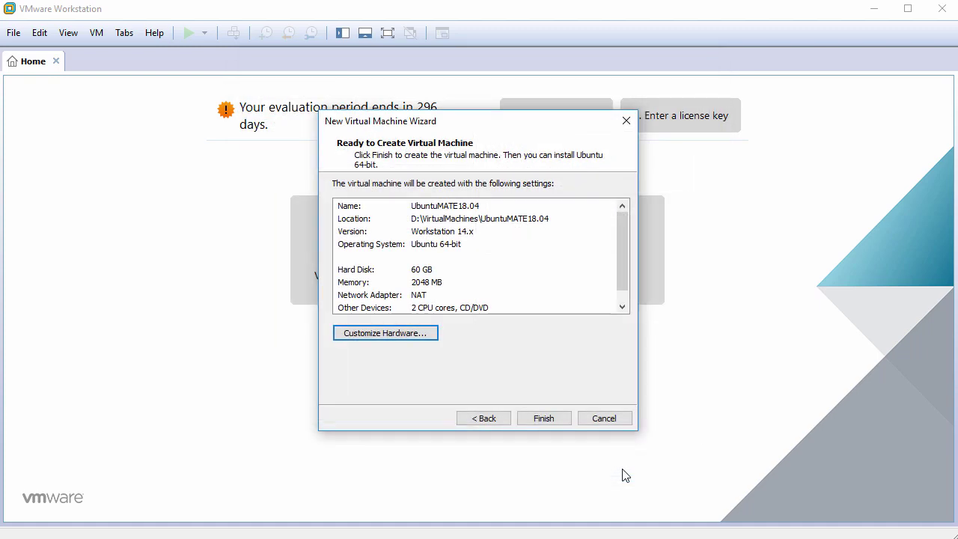
- Finish creating UbuntuMATE18.04, power it on, and capture input inside the VM screen
left_click(544, 418)
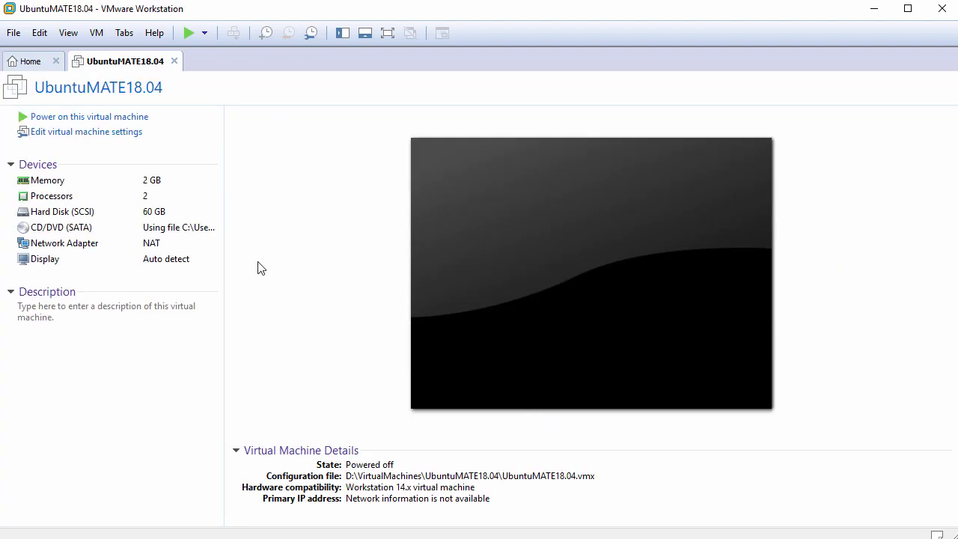
left_click(117, 118)
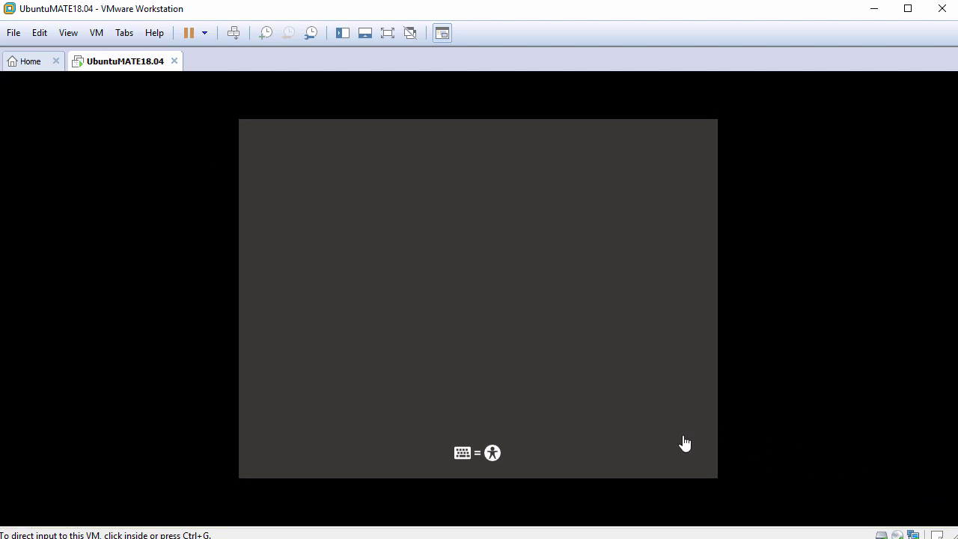
left_click(621, 428)
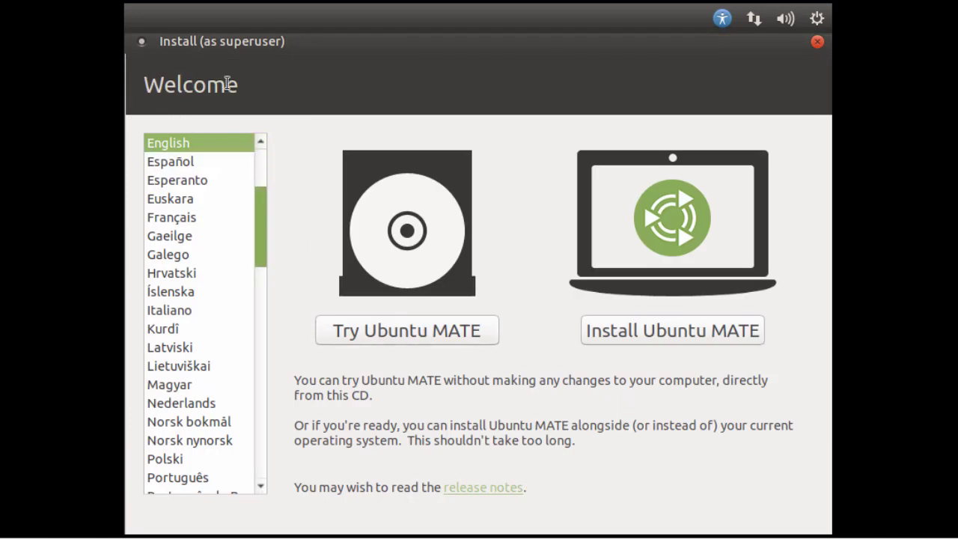
- Start installing Ubuntu MATE and continue with the English (US) keyboard layout
mouse_move(261, 198)
left_mouse_down()
mouse_move(258, 259)
mouse_move(261, 205)
left_mouse_up()
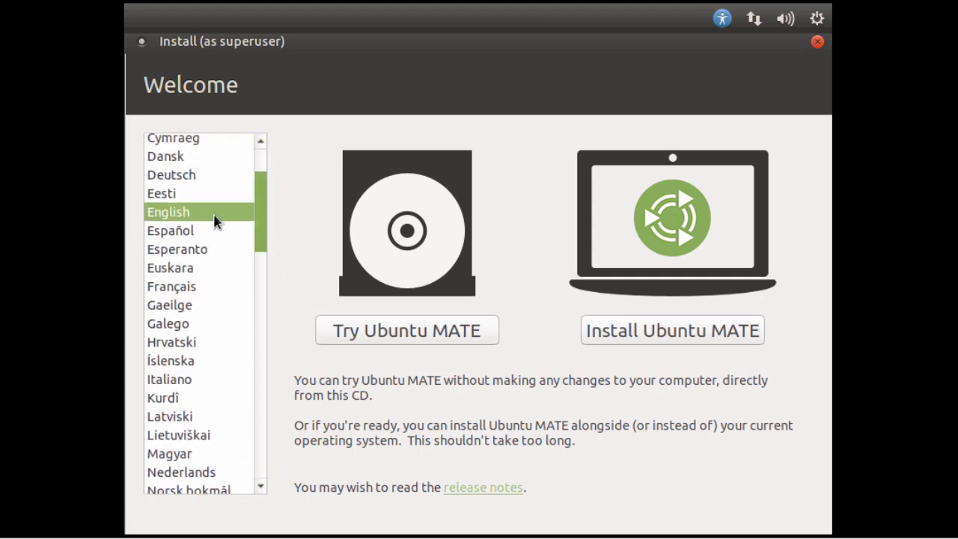
left_click(649, 338)
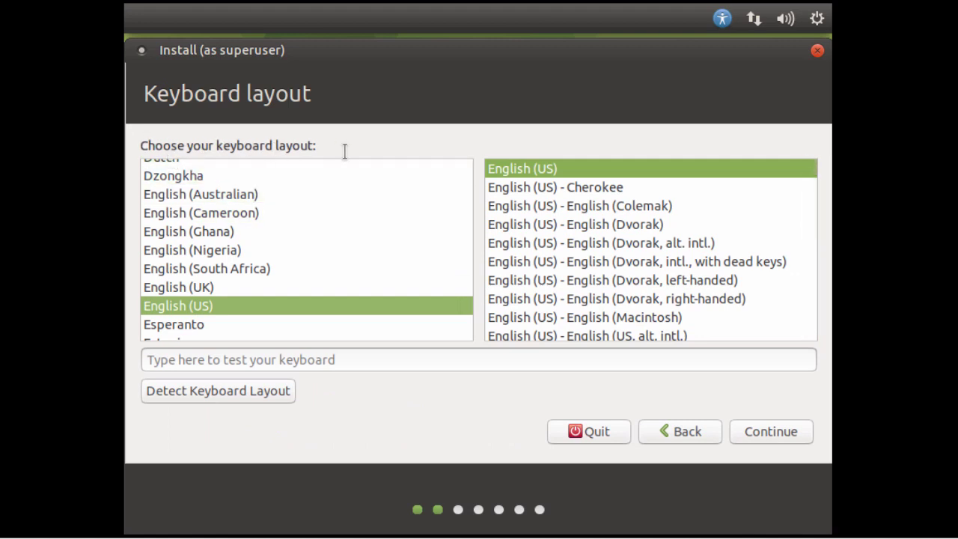
scroll(467, 231, "down", 5)
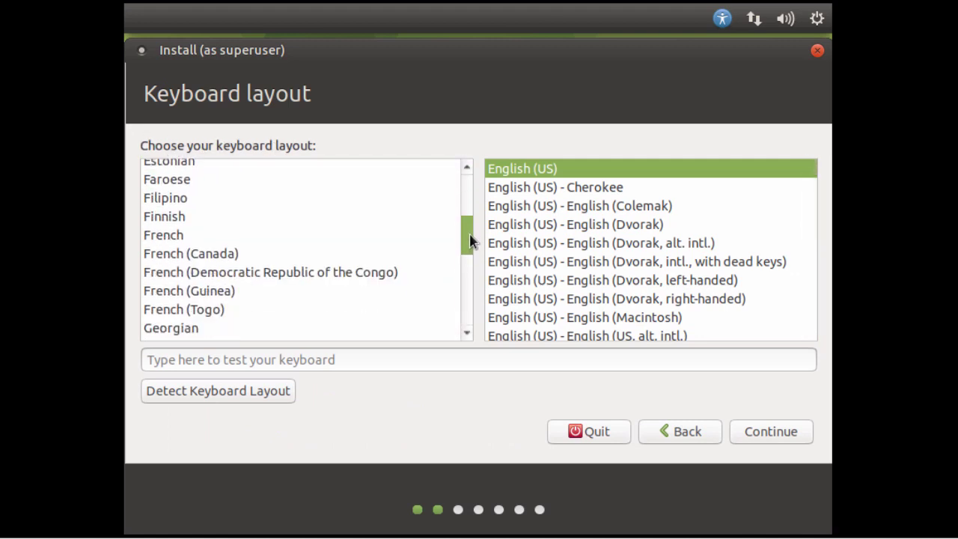
left_click_drag(470, 239, 471, 231)
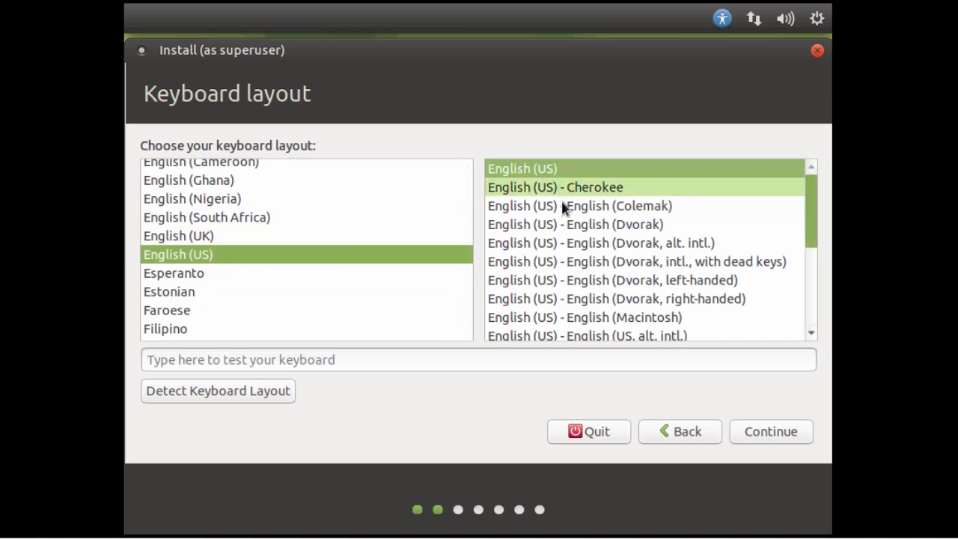
left_click(784, 435)
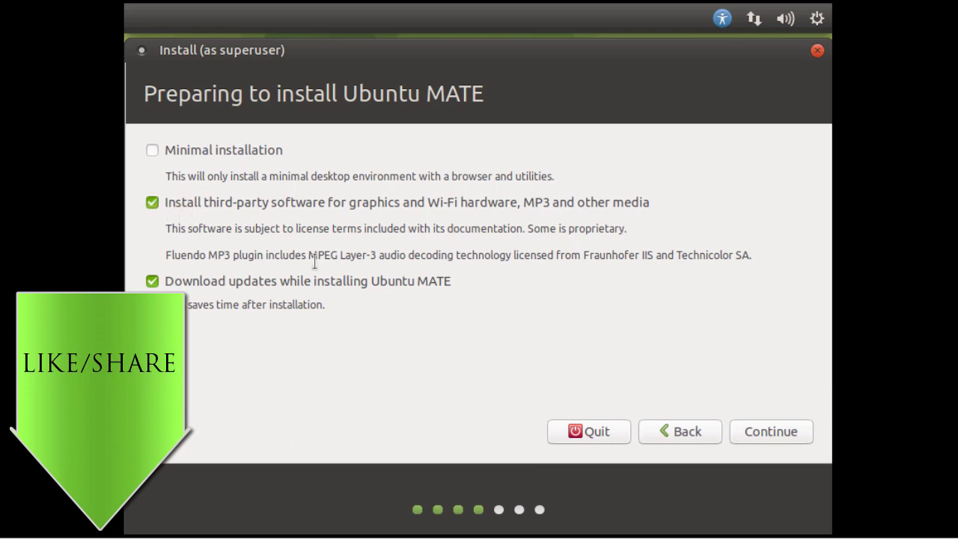
- Include third-party software, erase the whole disk to install, and set the New York time zone
left_click(757, 434)
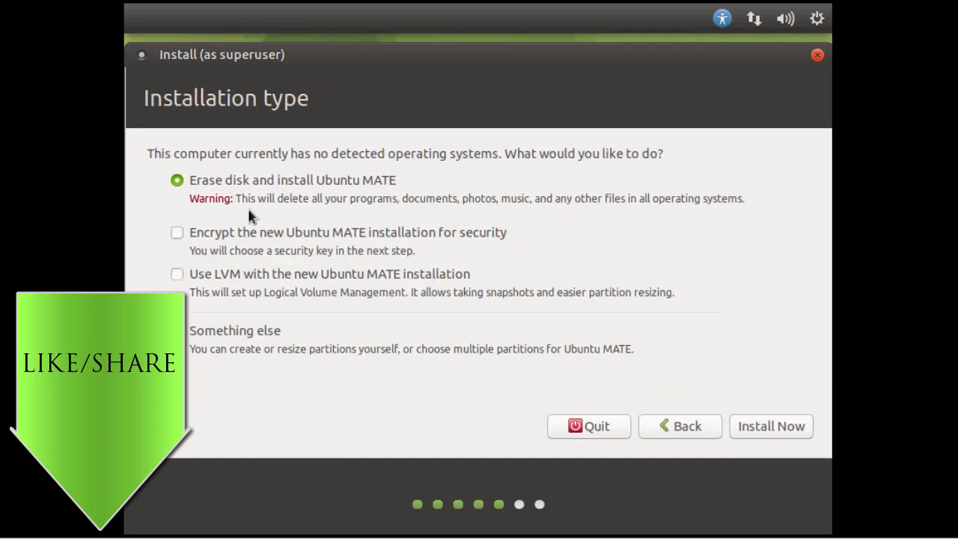
left_click_drag(150, 154, 675, 160)
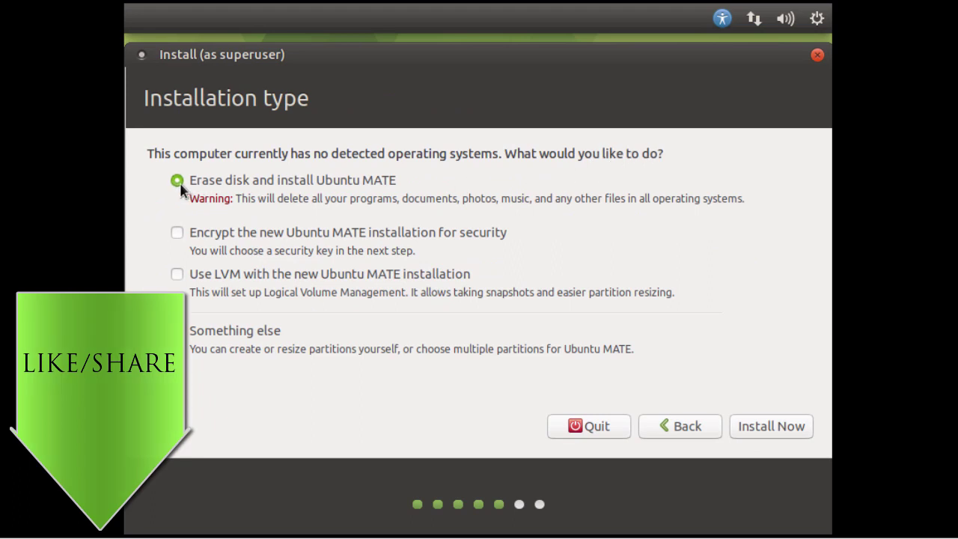
left_click(766, 428)
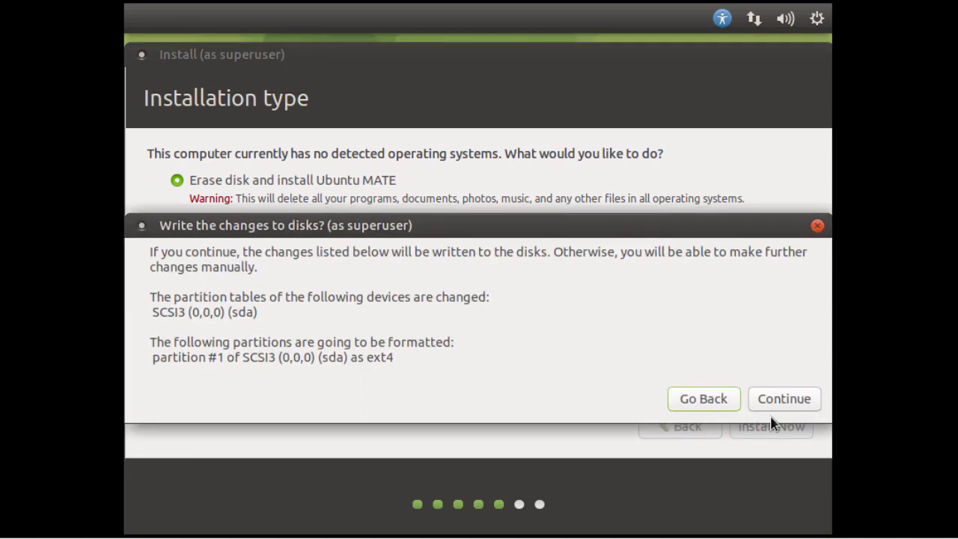
left_click(785, 401)
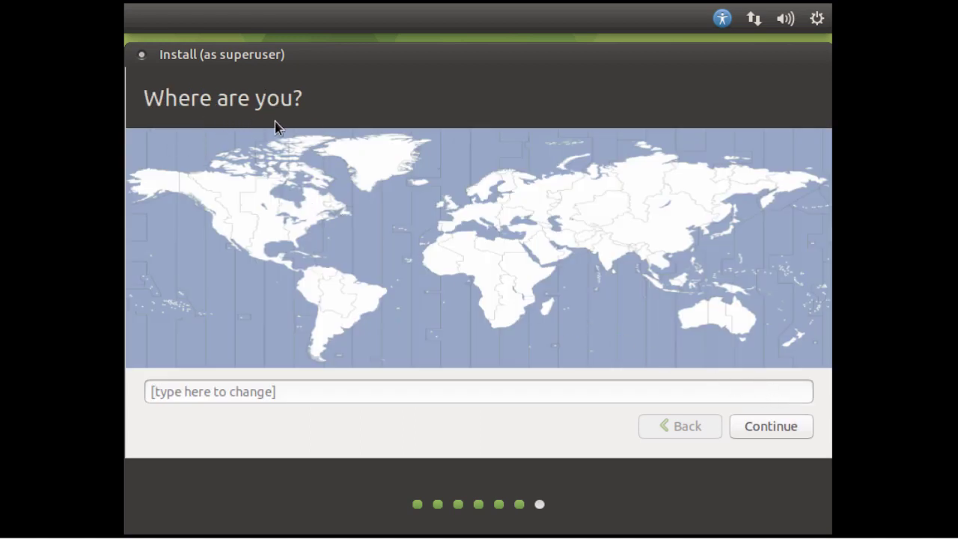
left_click(299, 235)
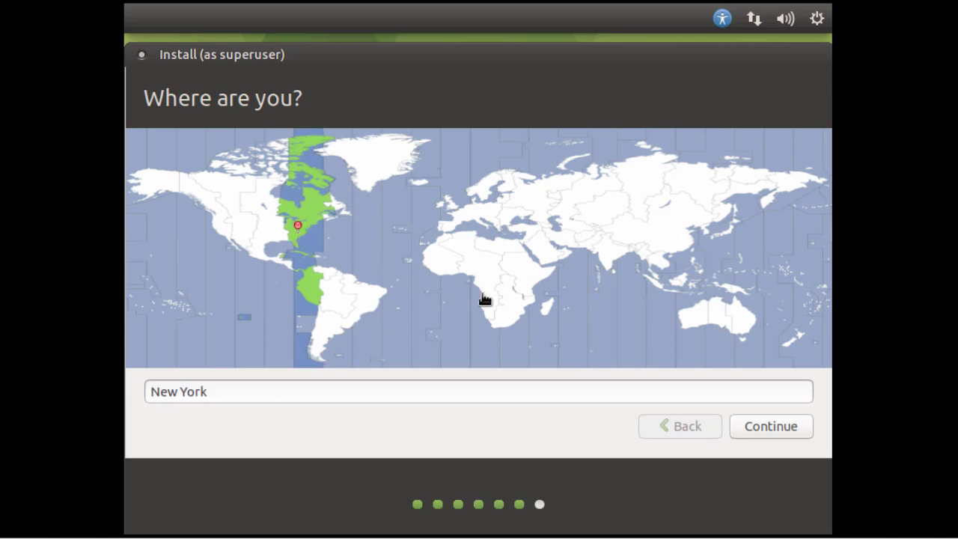
left_click(773, 426)
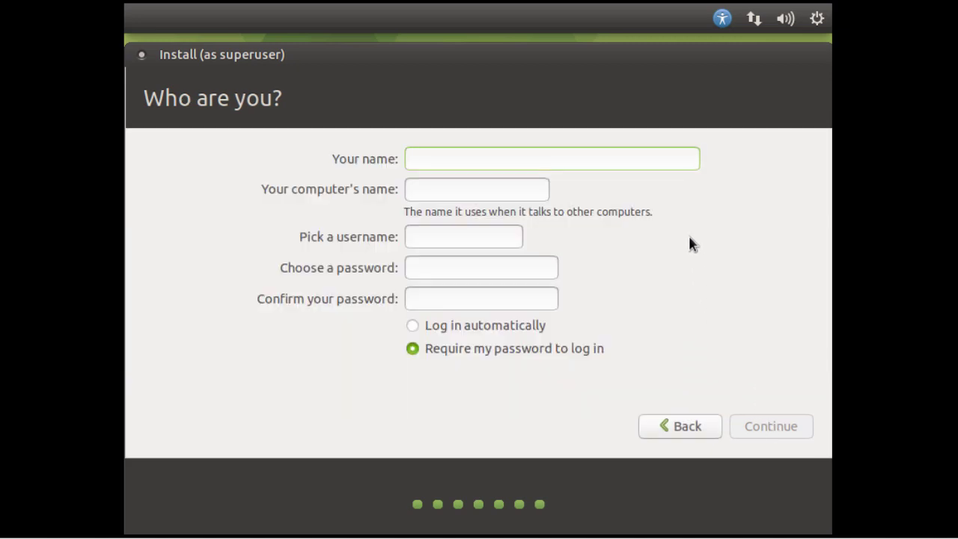
- Create the account with the user's full name, computer name ubuntumate18, and a password
type("Joh")
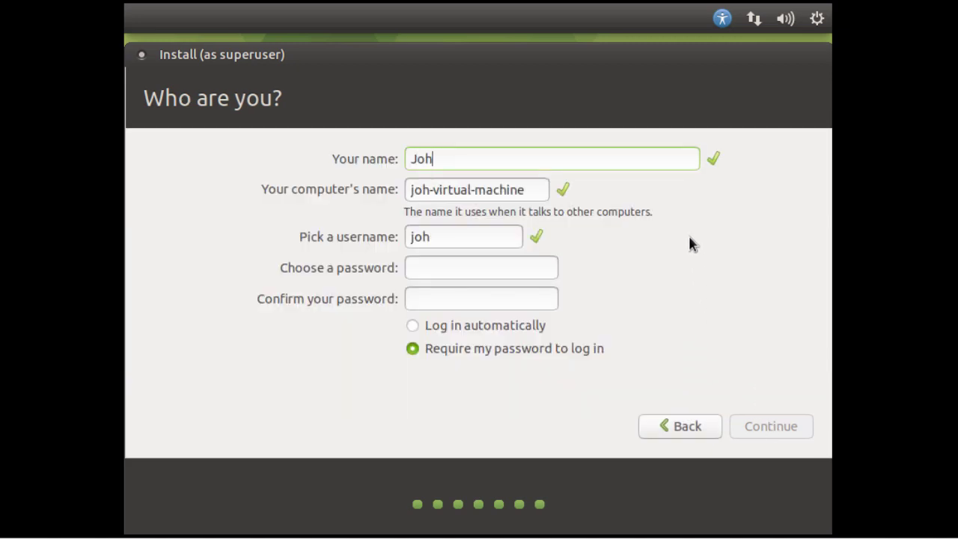
type("n Smith")
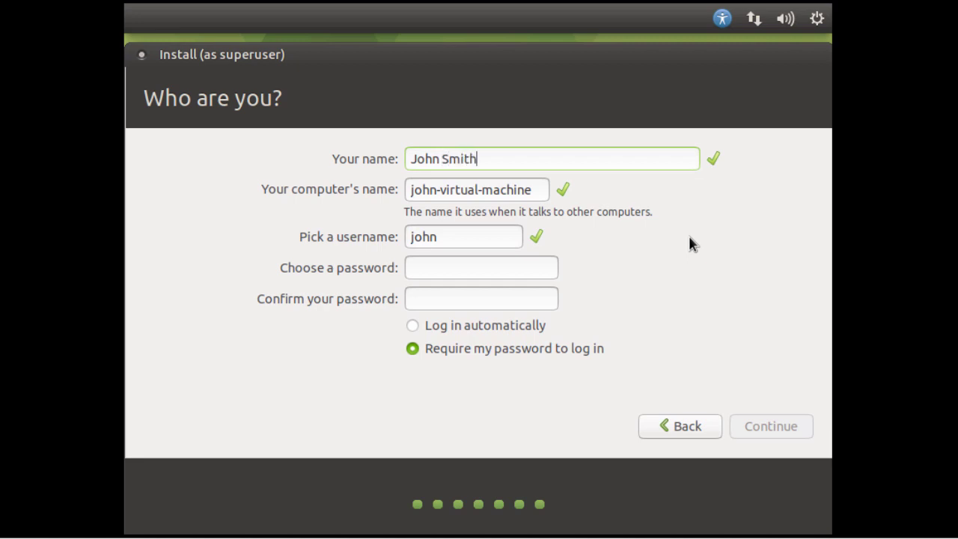
key("Tab")
type("ubuntumate18")
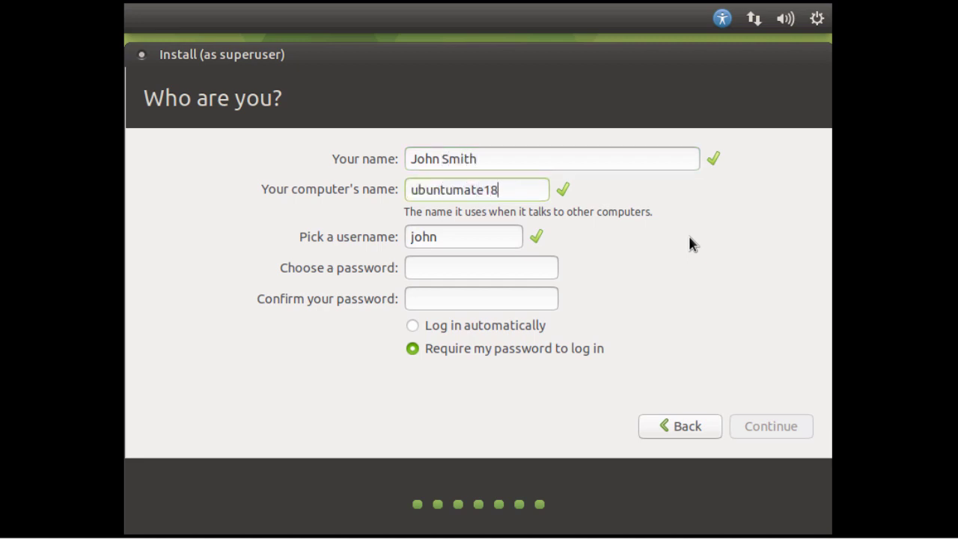
key("Tab")
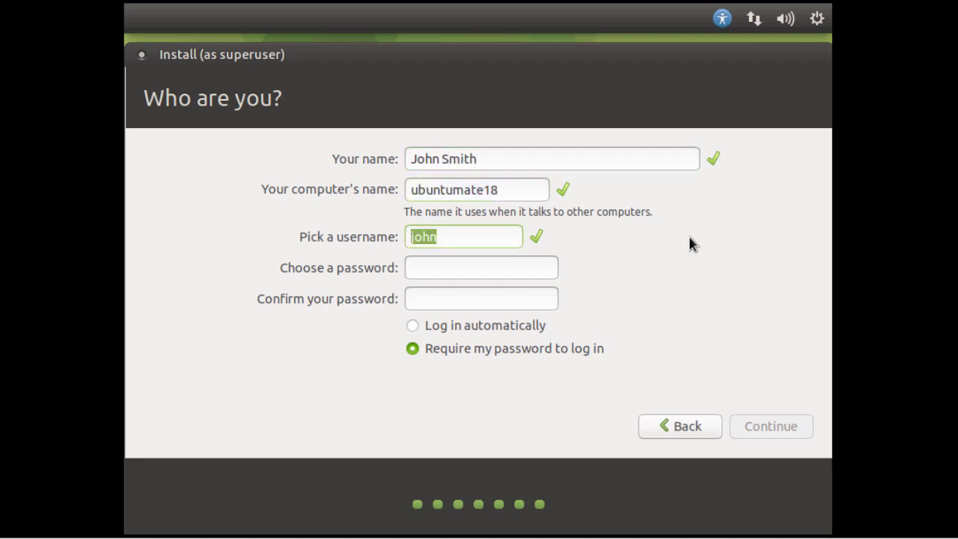
key("Tab")
type("***********")
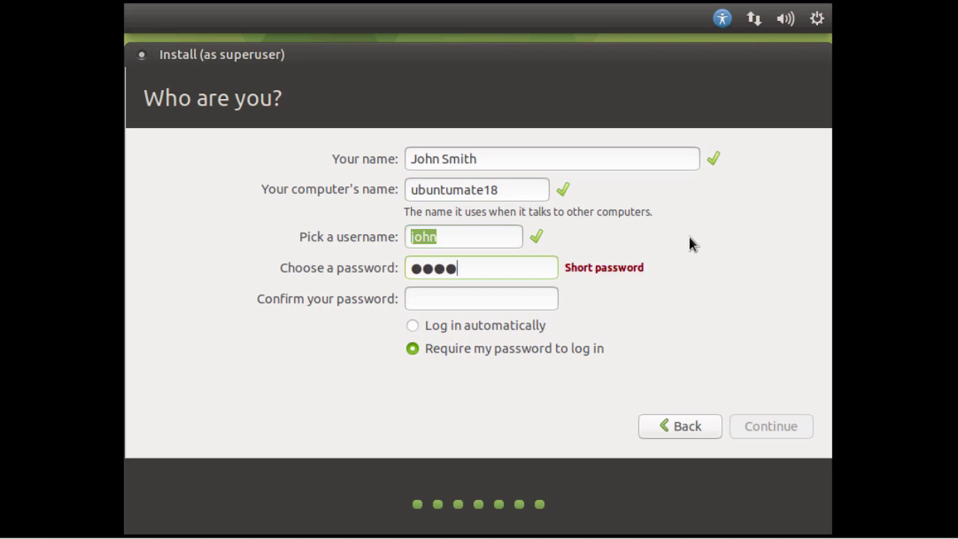
key("Tab")
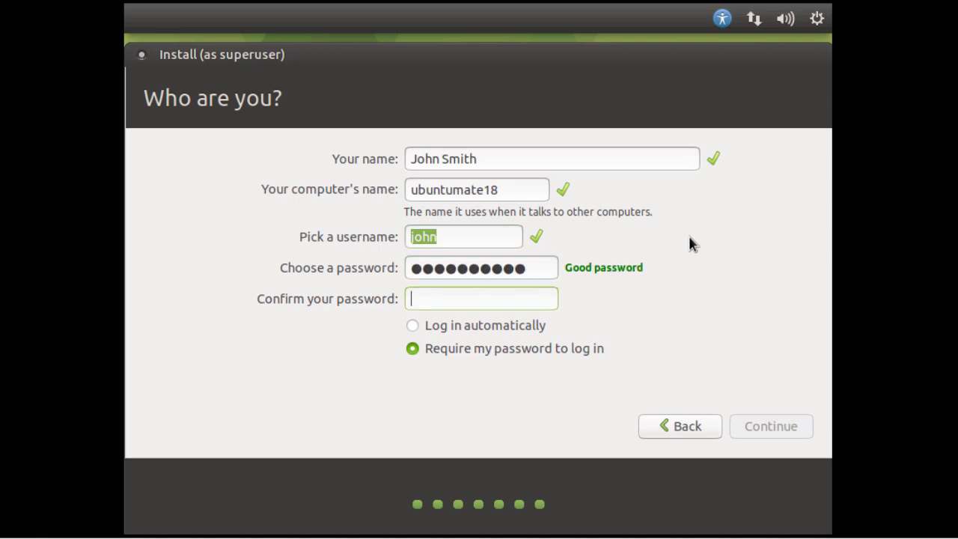
type("***********")
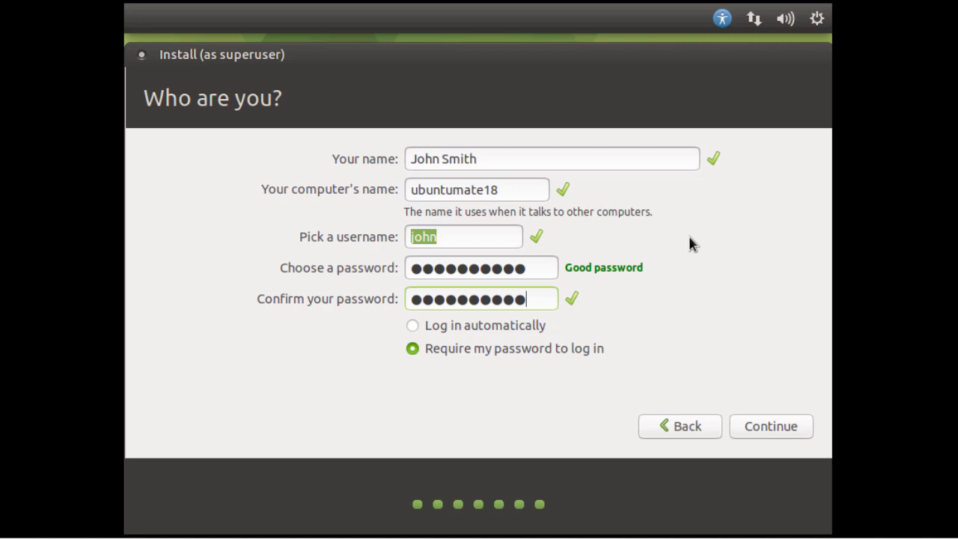
left_click(764, 427)
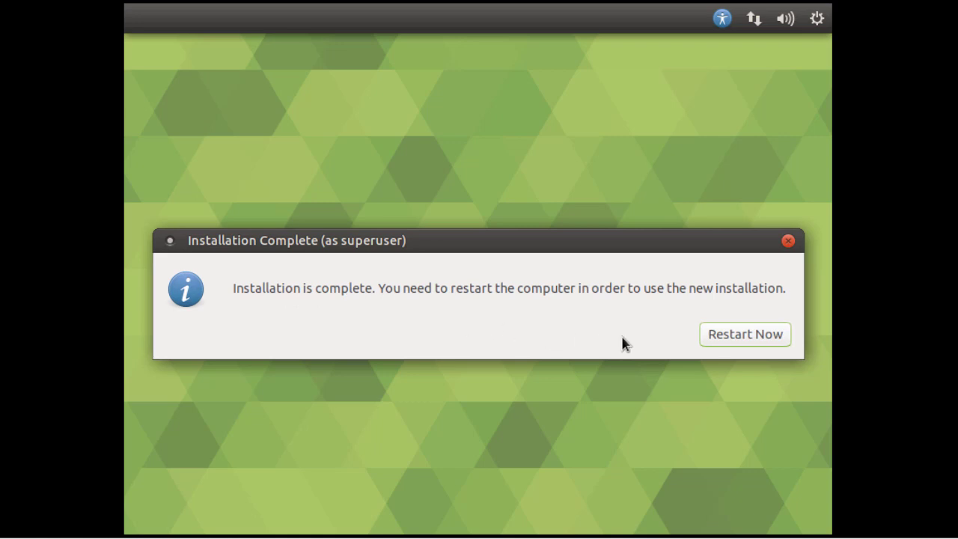
- Restart into the installed system and confirm the installation medium is removed
left_click(726, 336)
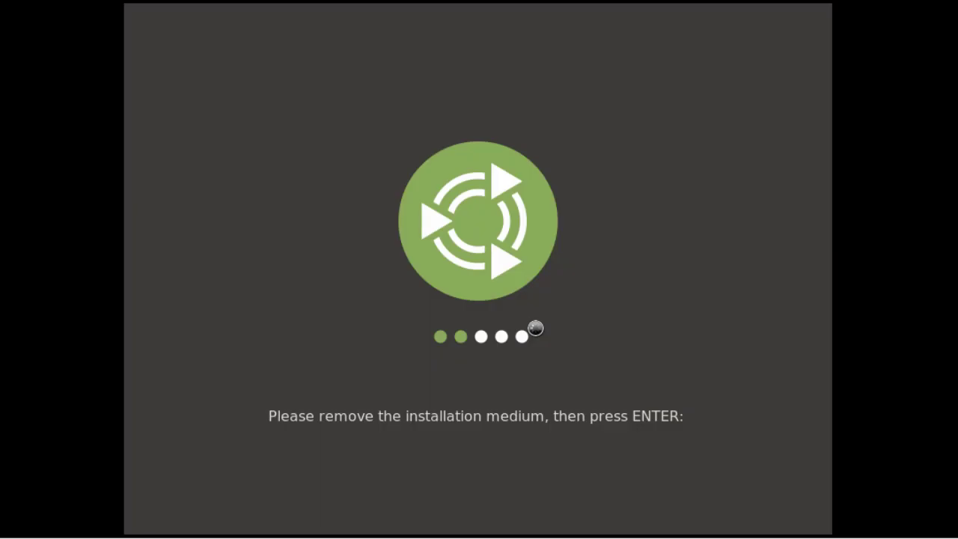
key("Return")
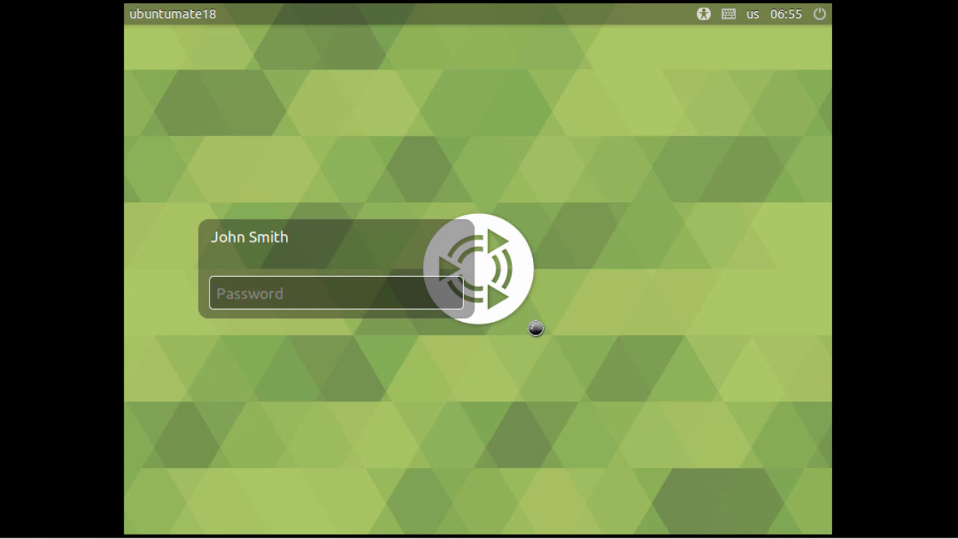
- Log in to the Ubuntu MATE account with its password
type("••••")
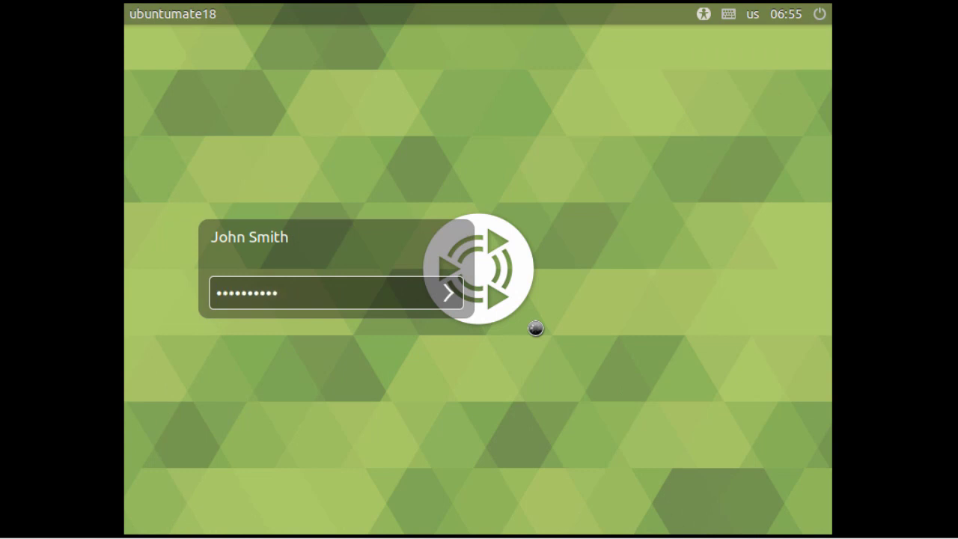
key("Return")
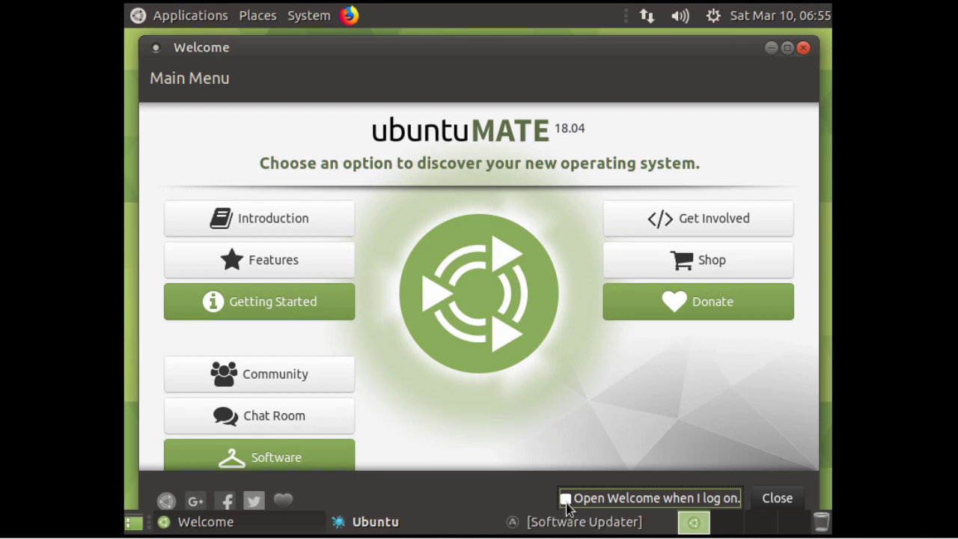
- Close Welcome and install all pending updates in Software Updater, authenticating with the password
left_click(764, 504)
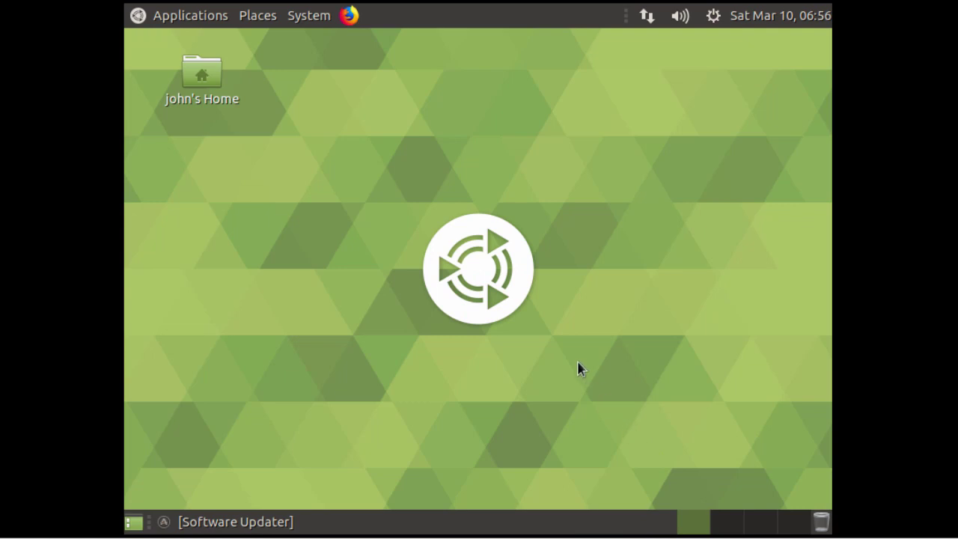
left_click(263, 523)
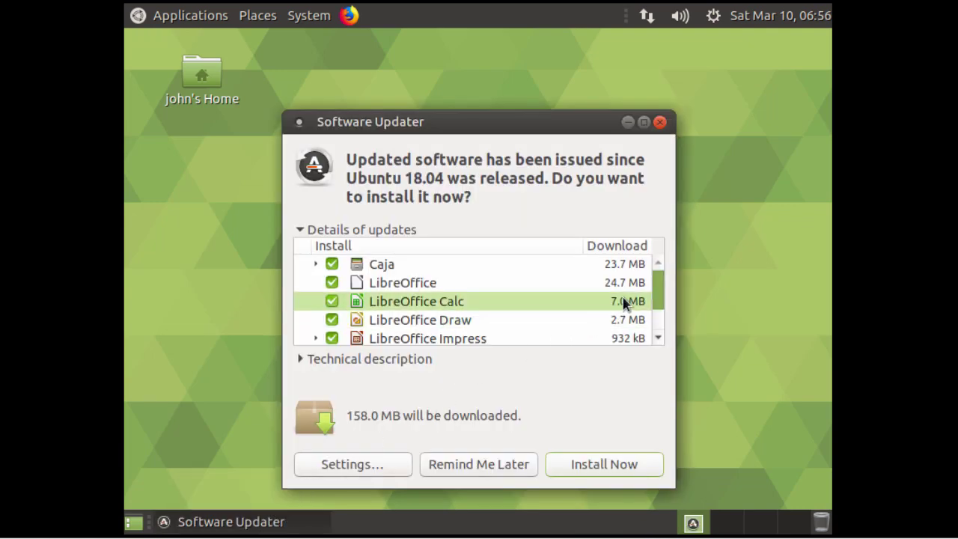
left_click_drag(656, 293, 659, 316)
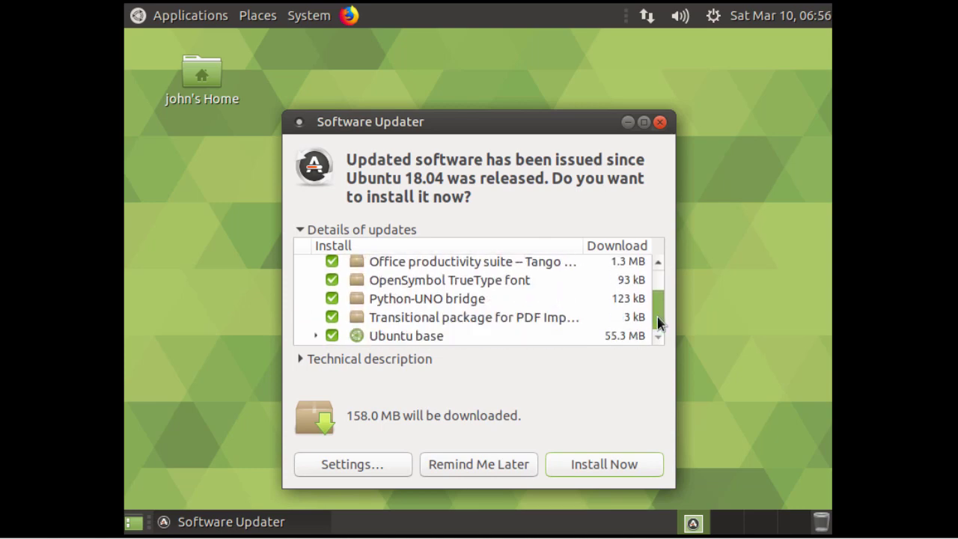
left_click(575, 469)
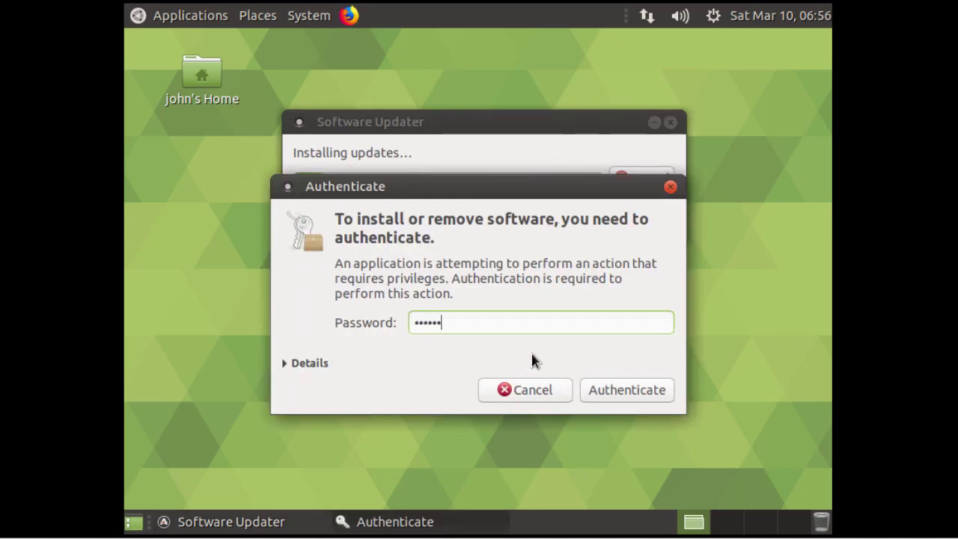
type("••••")
left_click(639, 395)
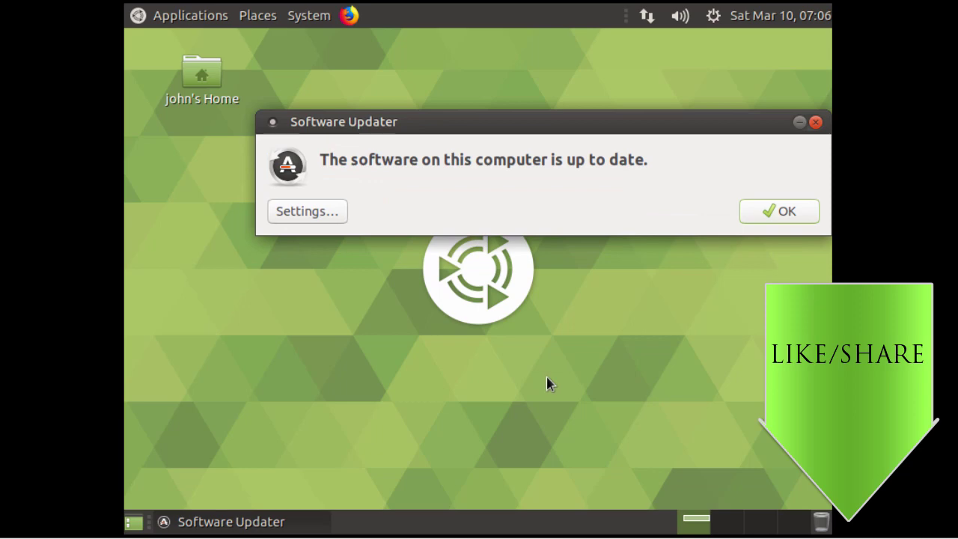
left_click(778, 211)
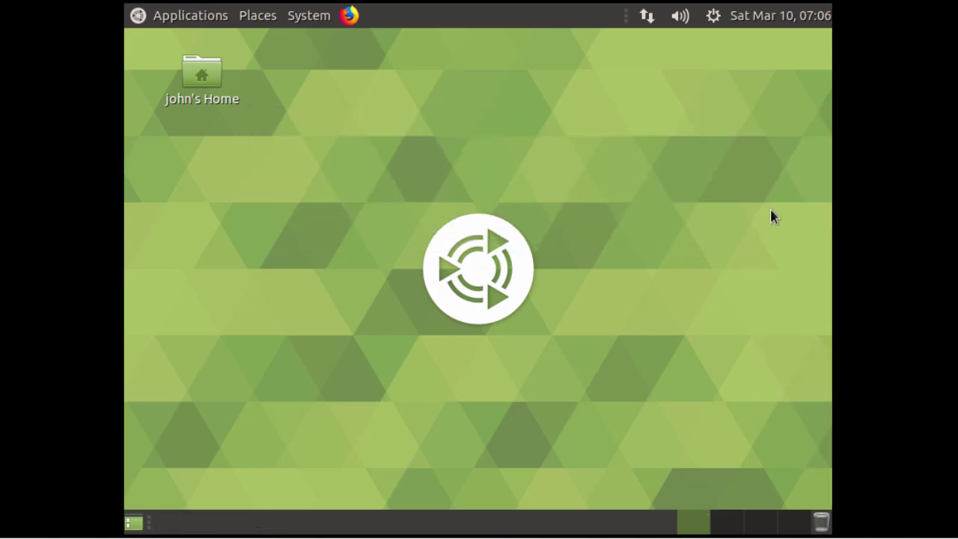
- Restart the Ubuntu MATE guest from the system menu and log back in
left_click(313, 24)
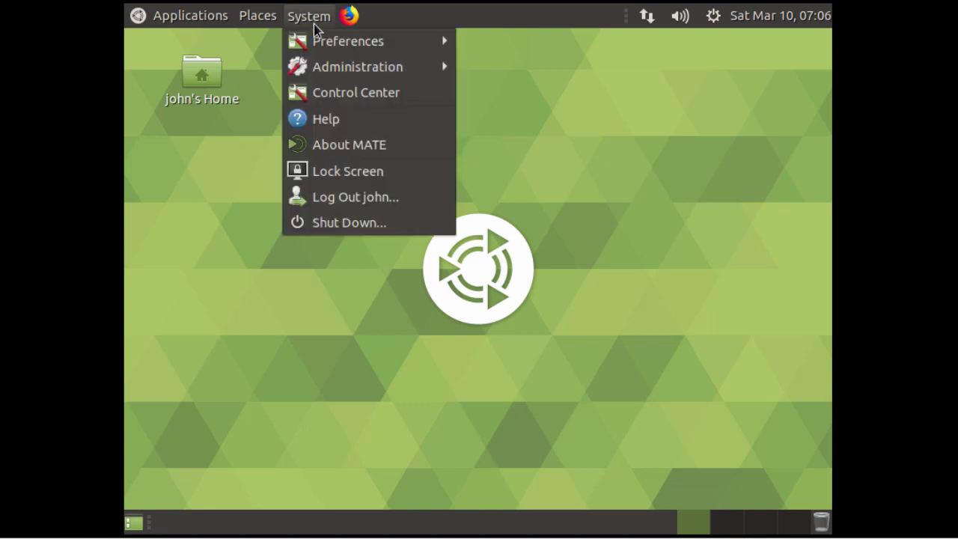
left_click(362, 223)
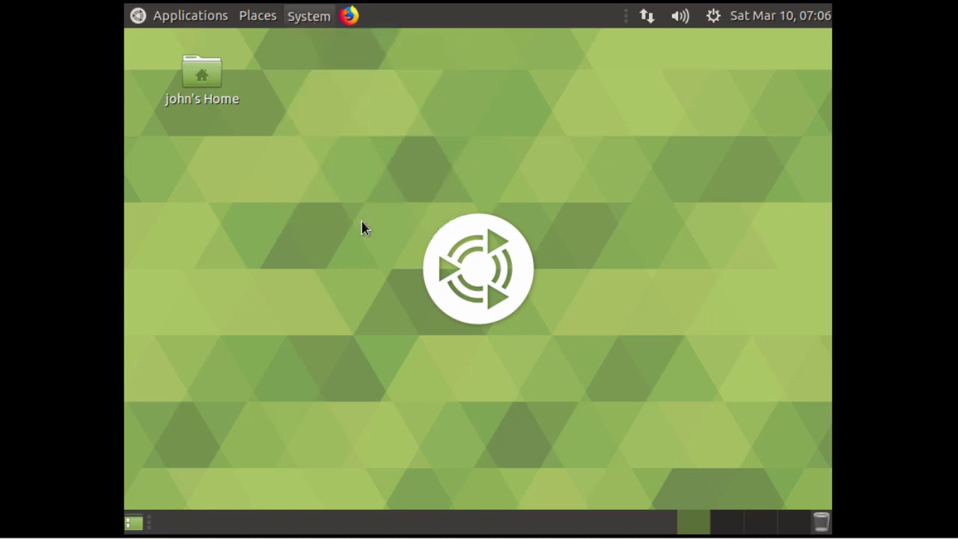
left_click(431, 348)
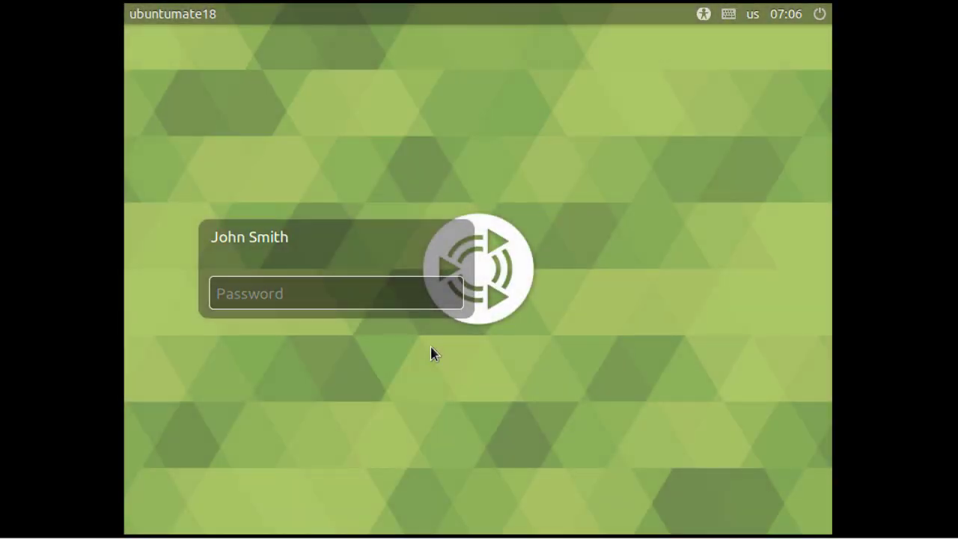
type("p")
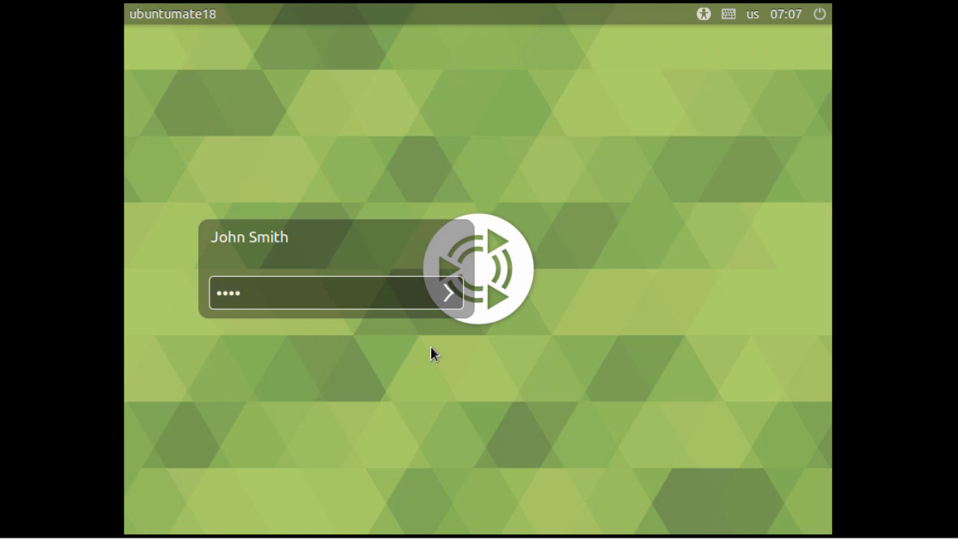
key("Return")
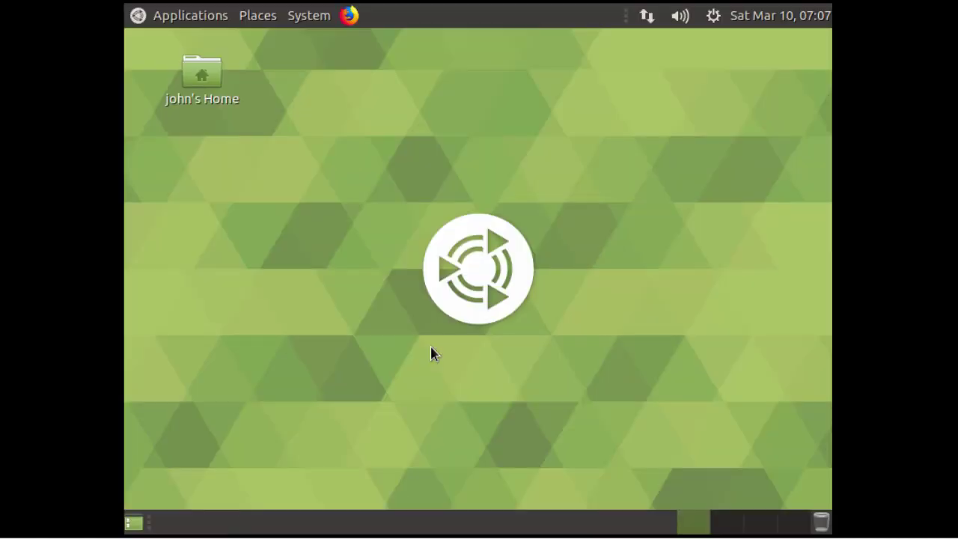
- Browse the guest's application menu and the VM's display fitting options
left_click(161, 17)
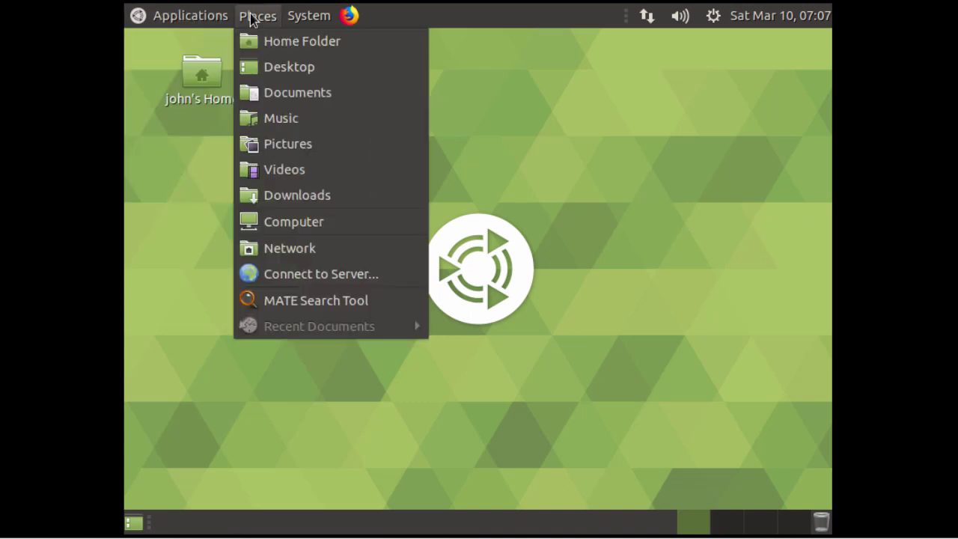
mouse_move(307, 22)
left_click(490, 303)
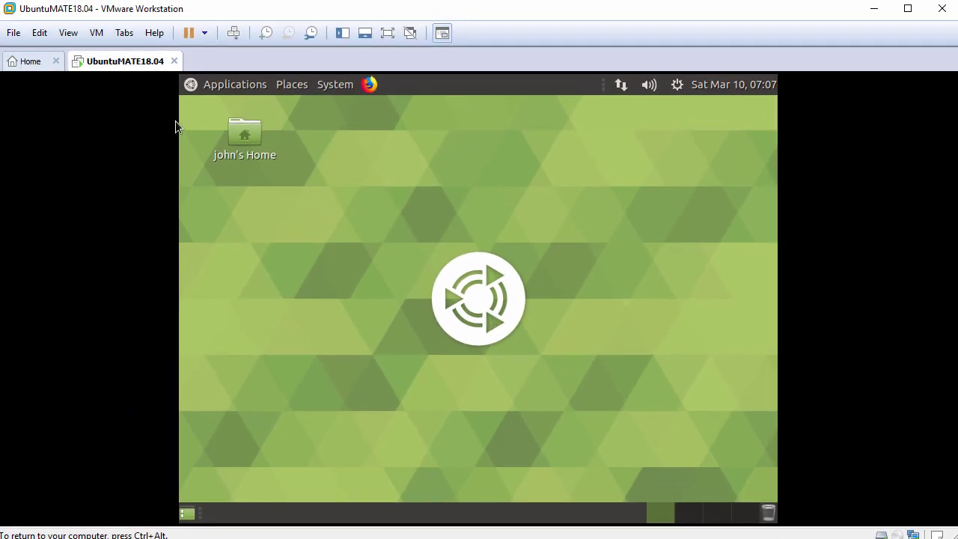
left_click(69, 35)
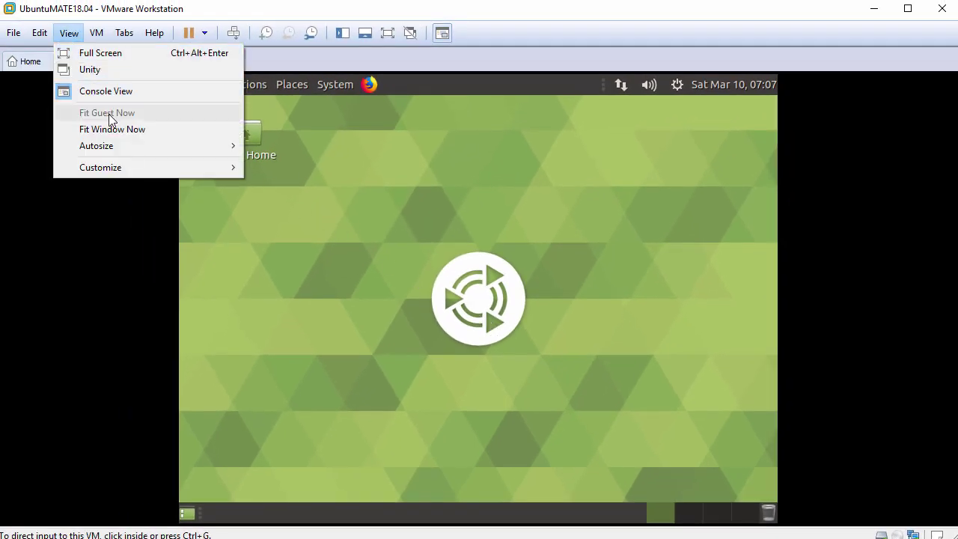
- Open a terminal in the Desktop folder from the guest desktop's context menu
left_click(403, 154)
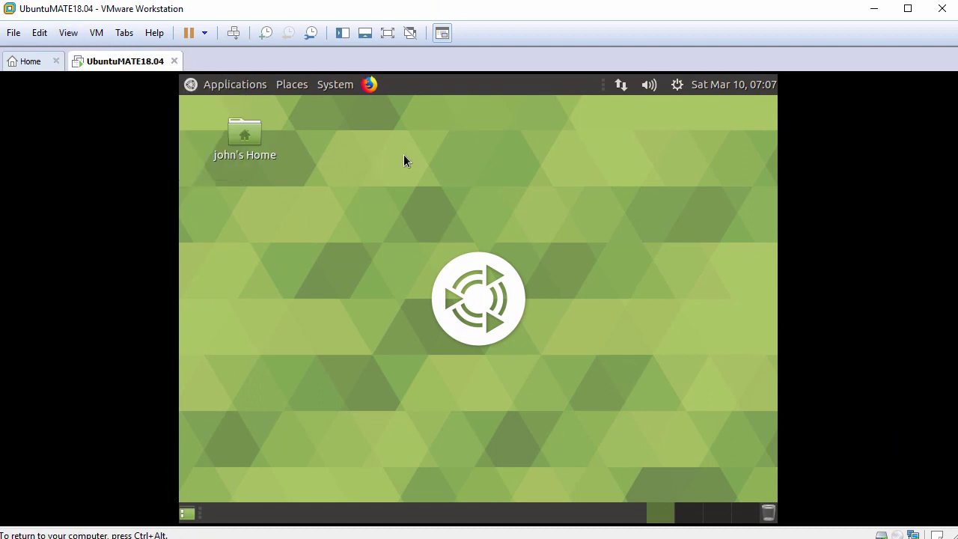
right_click(404, 155)
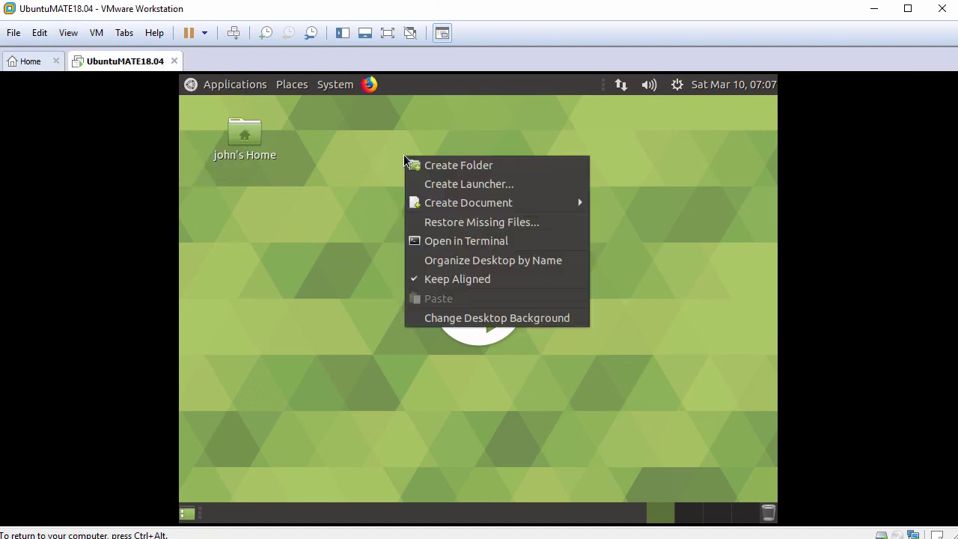
left_click(473, 243)
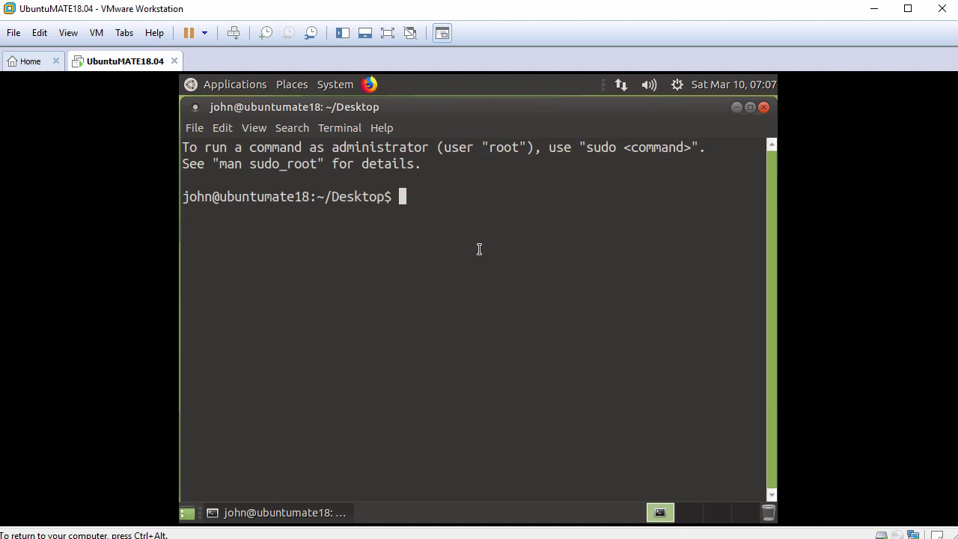
- Check the current user, start a root shell with sudo bash, and confirm it with whoami
type("whoami")
key("Return")
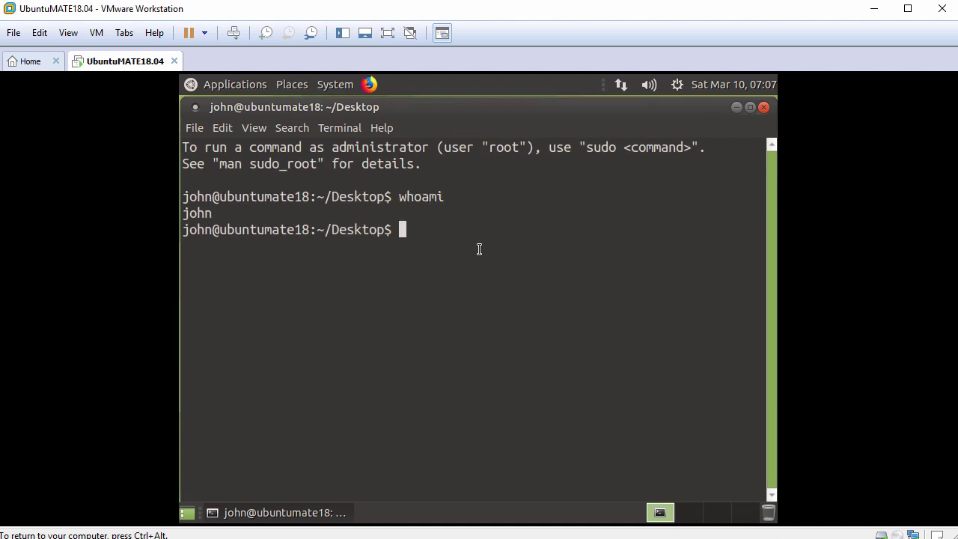
key("Return")
type("sudo bash")
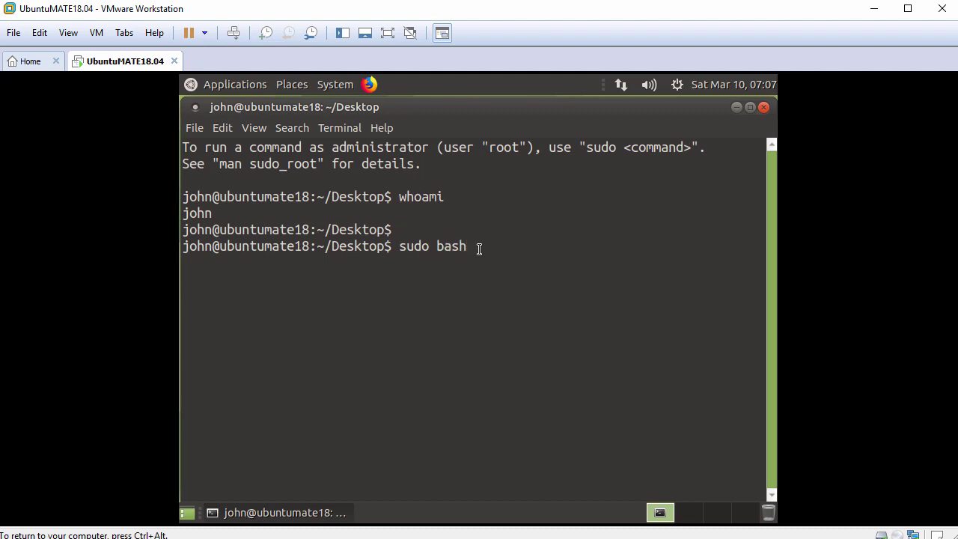
key("Return")
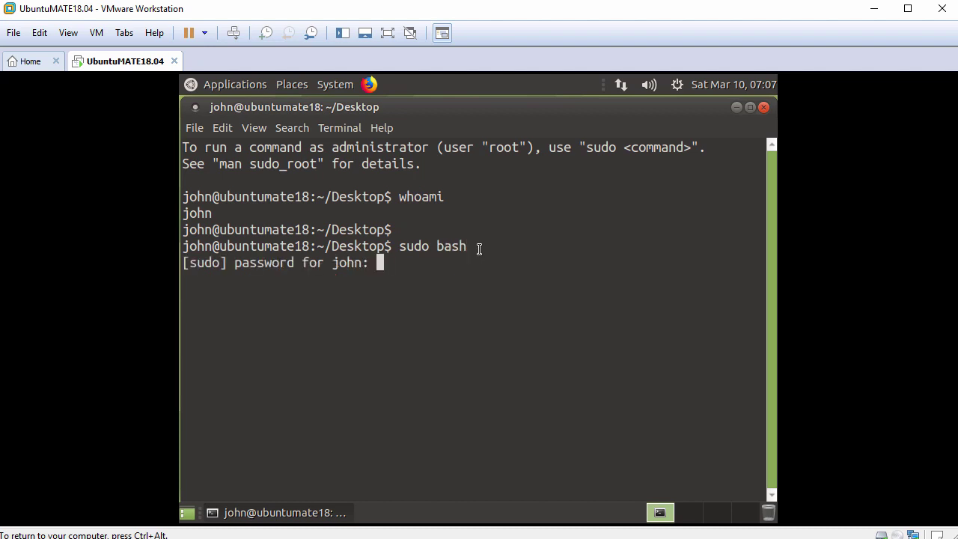
key("Return")
type("cd")
key("Return")
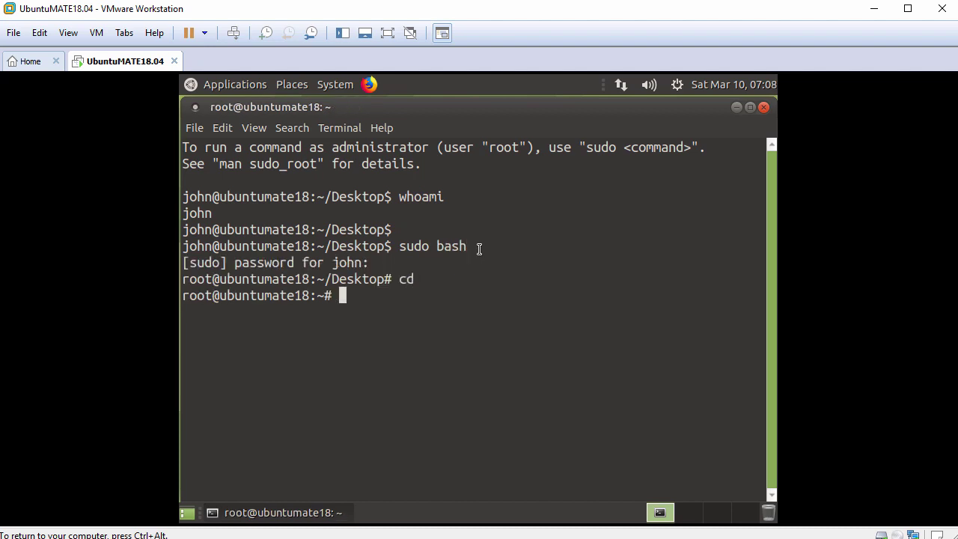
key("Return")
type("whoami")
key("Return")
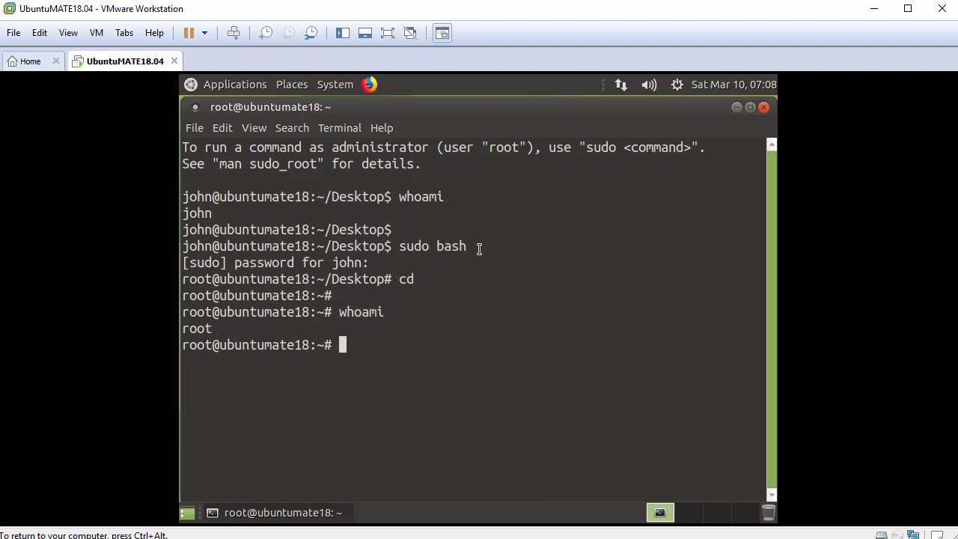
key("Return")
type("ping -")
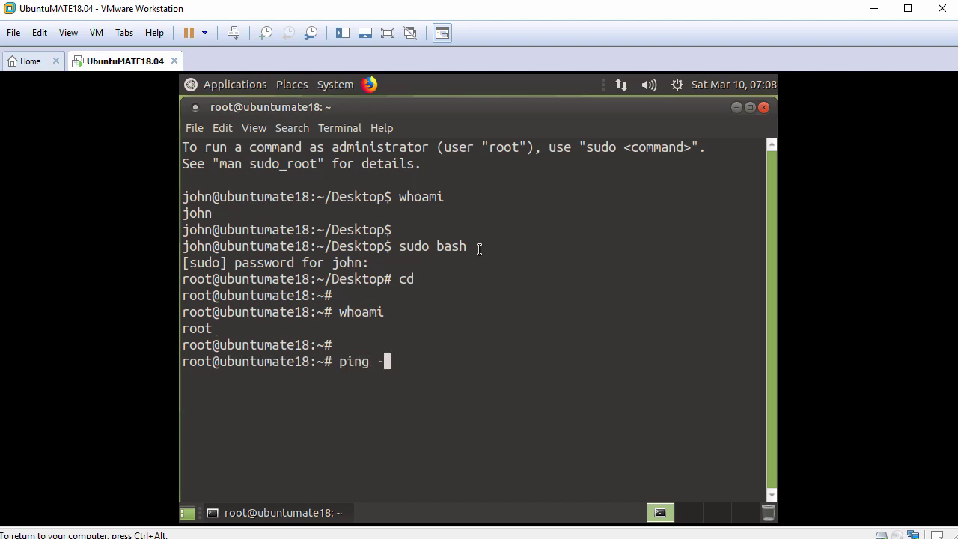
type("c 3 www.google.com")
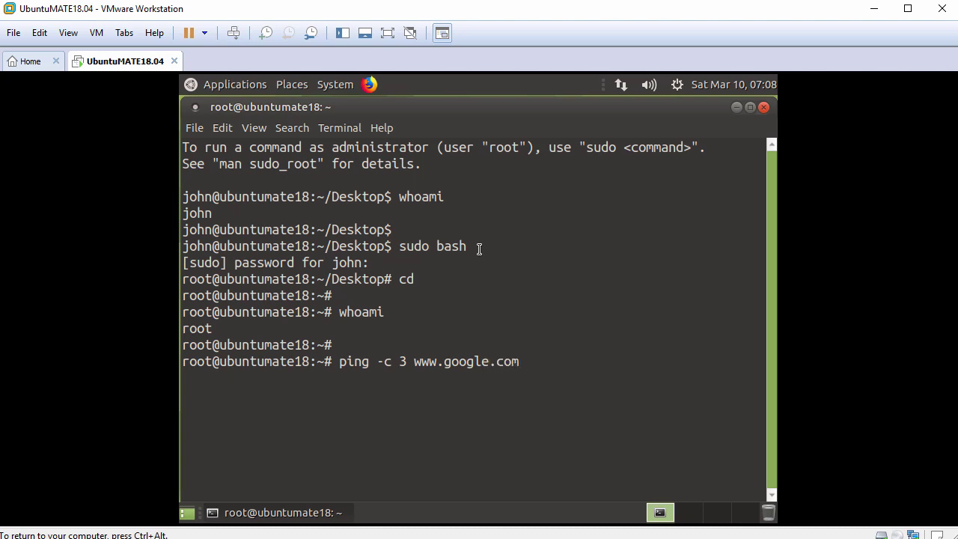
key("Return")
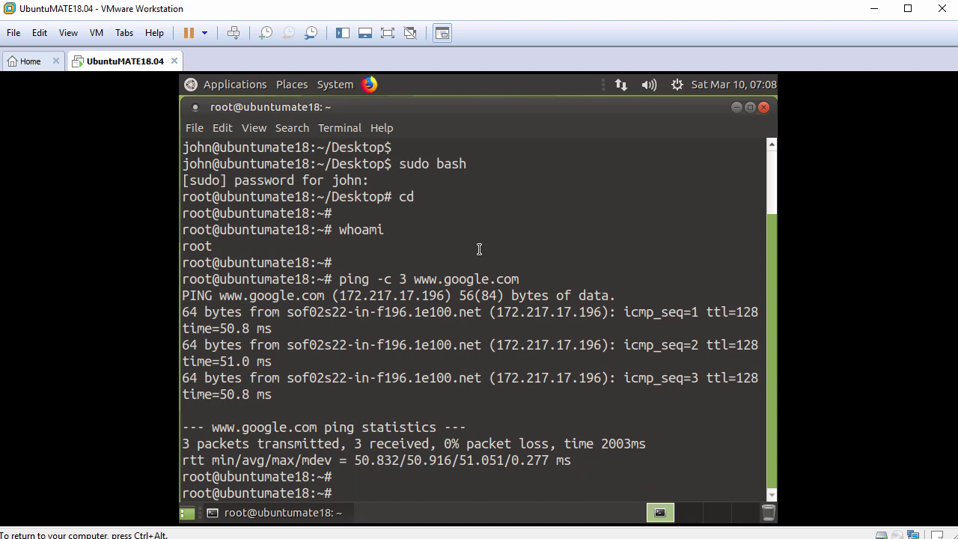
type("apt update")
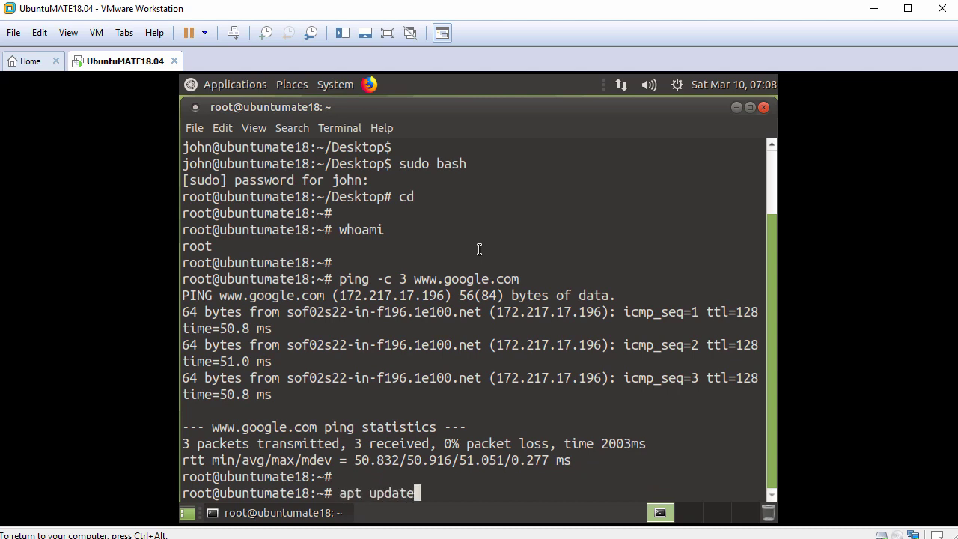
key("Return")
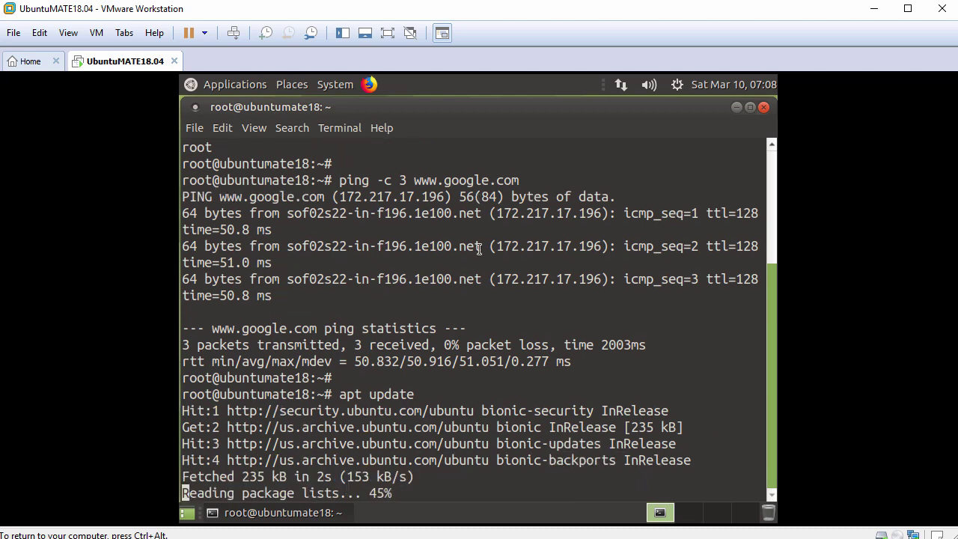
key("Return")
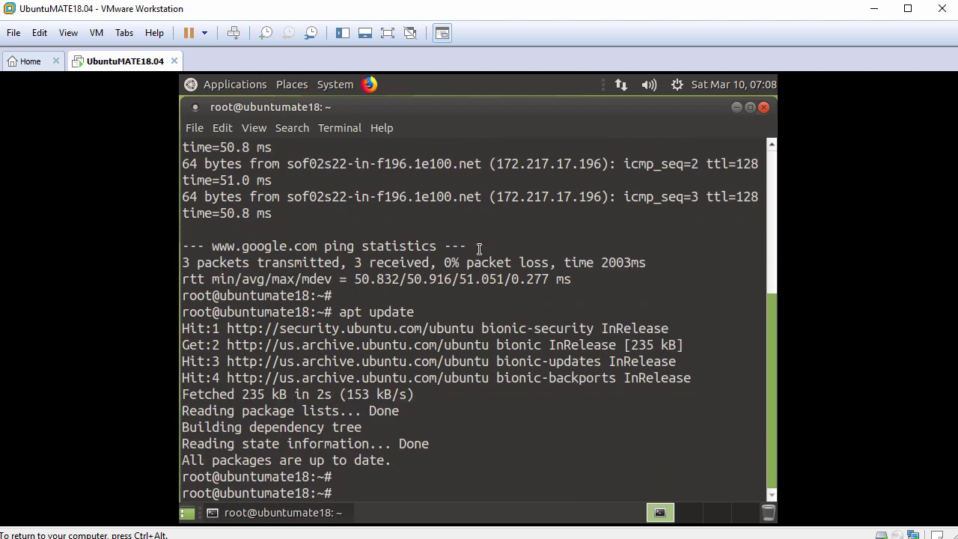
- Install open-vm-tools-desktop with apt, confirming the six new packages with y
type("apt install ")
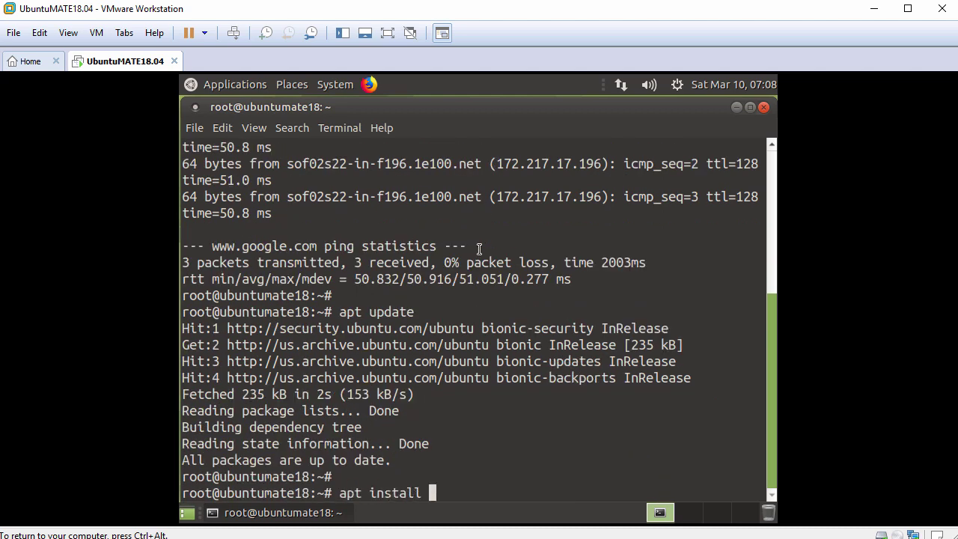
type("open-vm-tools-des")
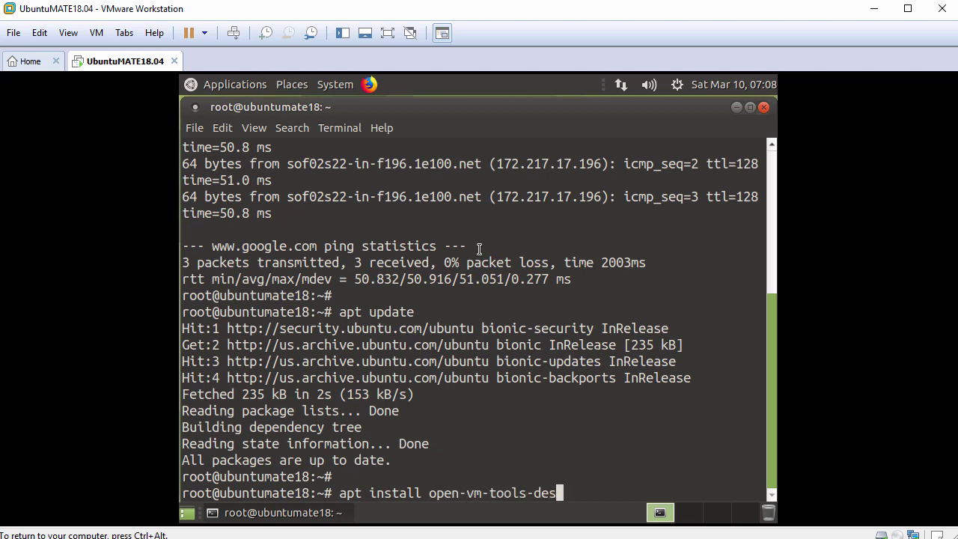
key("Tab")
key("Return")
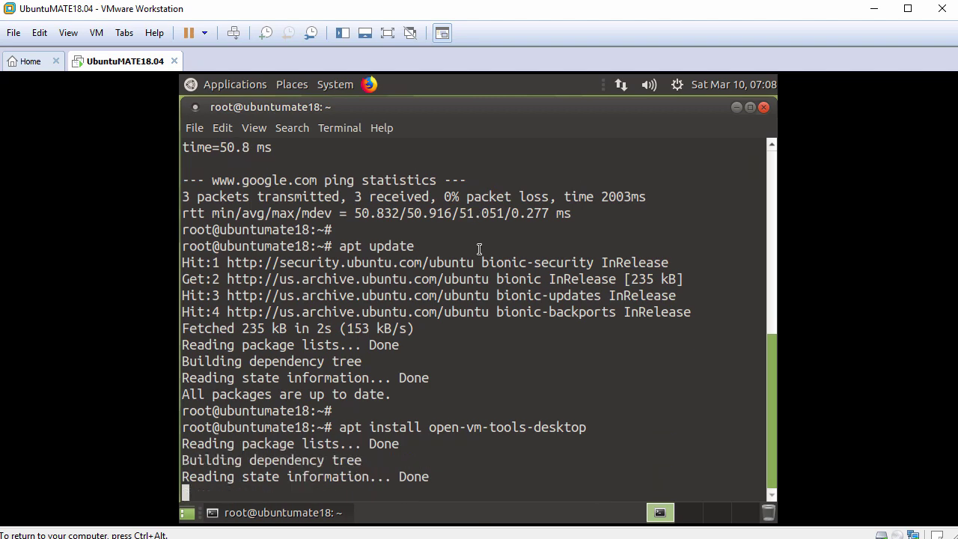
type("y")
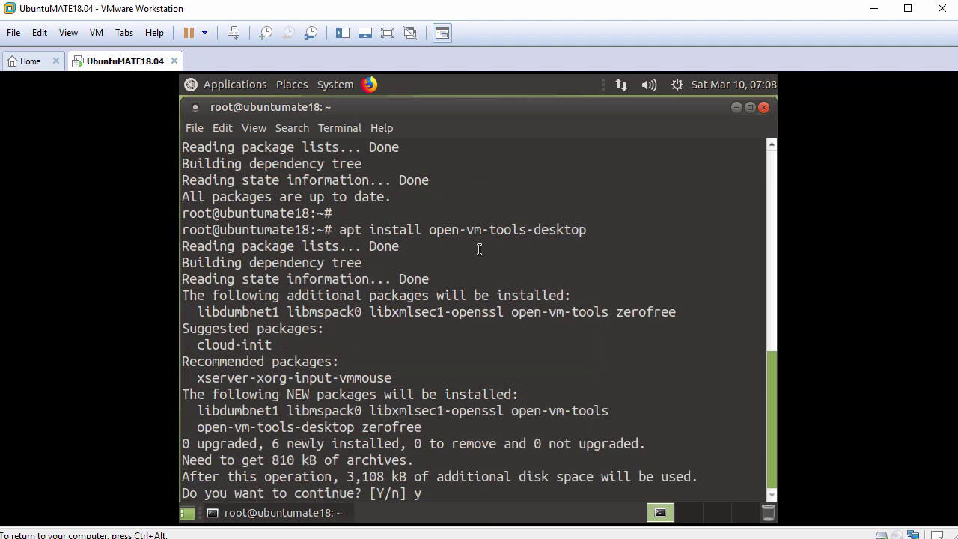
key("Return")
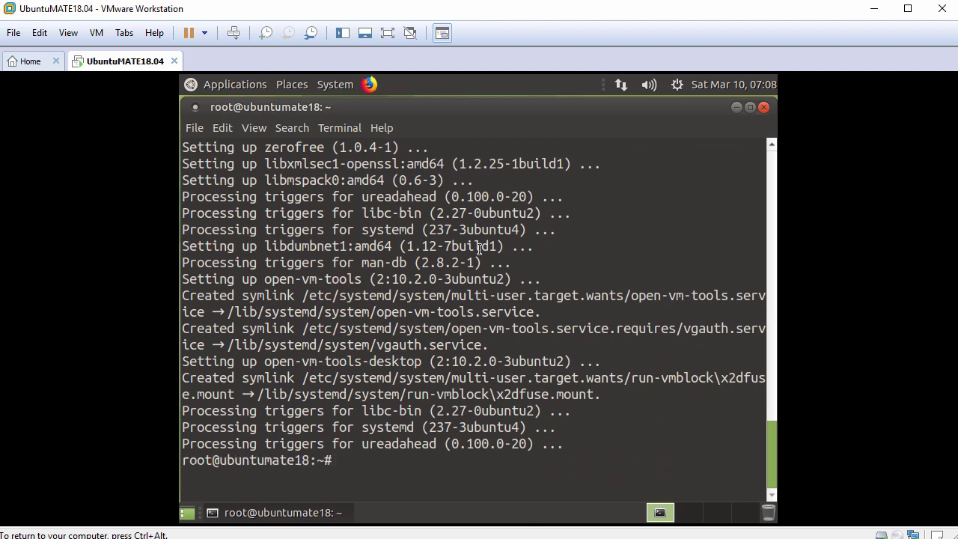
key("Return")
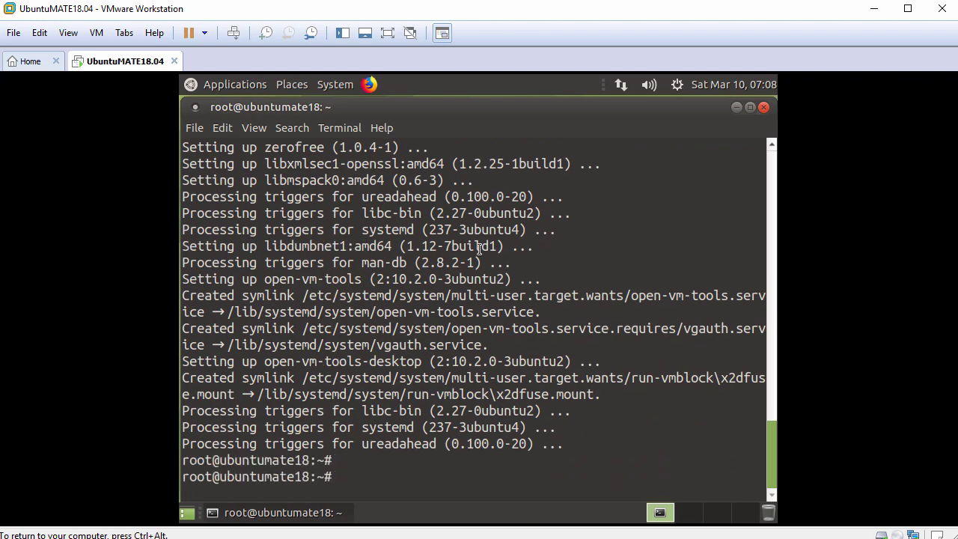
- Close the terminal, restart the guest, and log back in with the account password
left_click(764, 108)
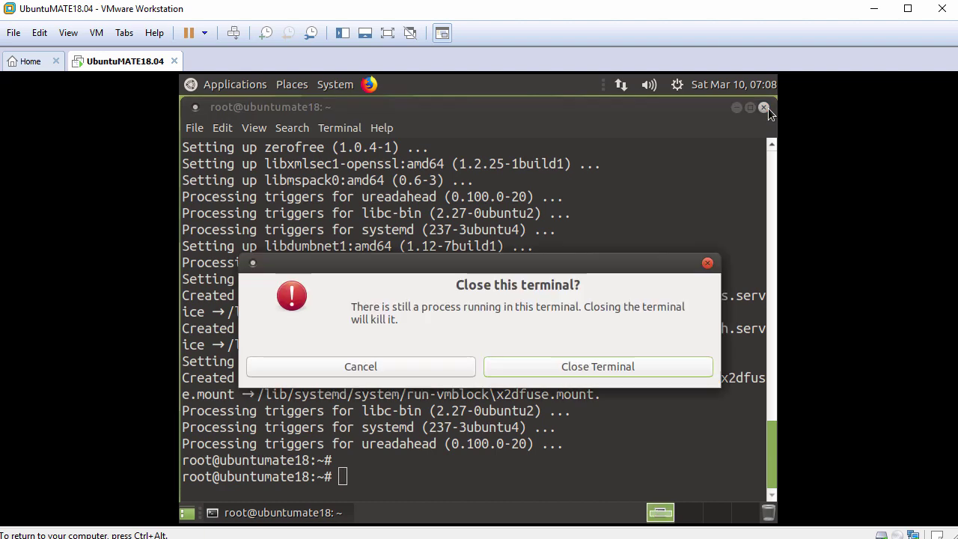
left_click(572, 365)
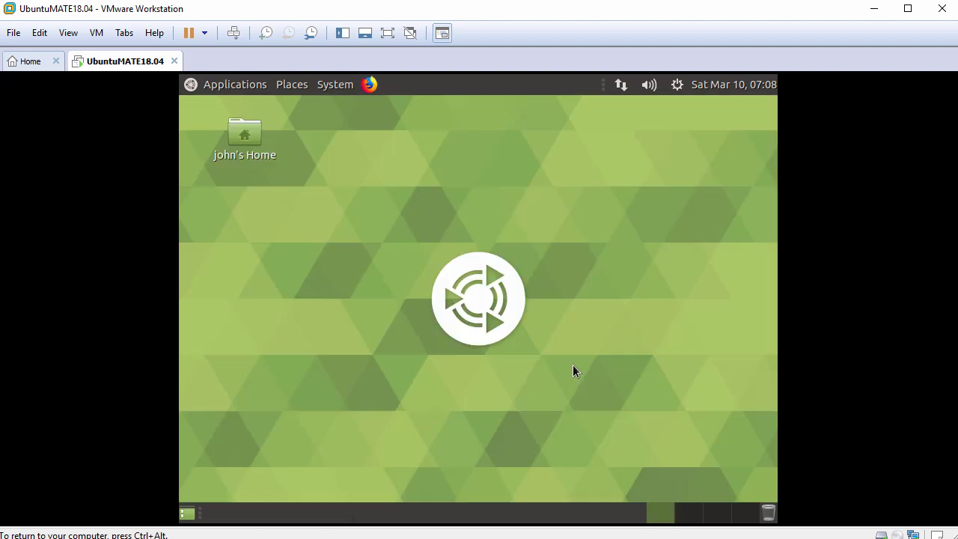
left_click(347, 88)
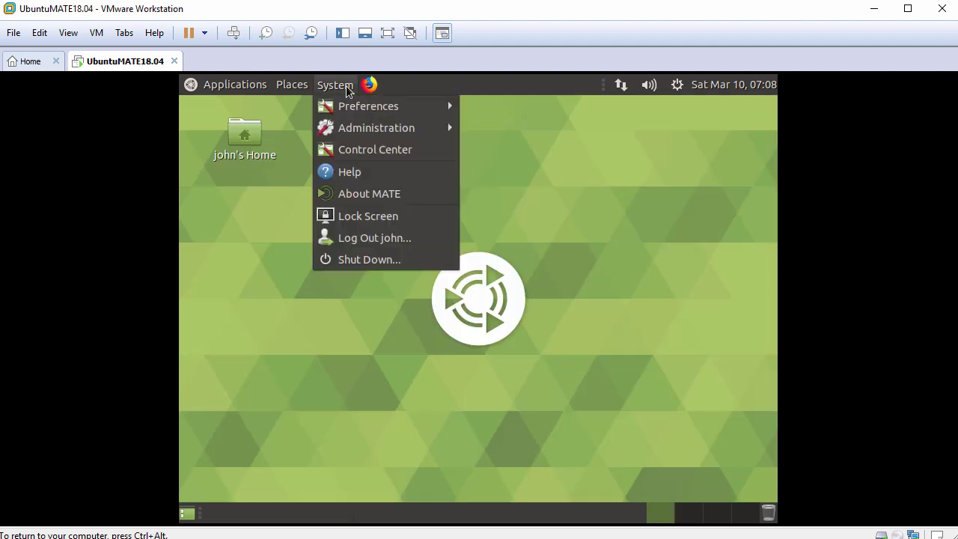
left_click(370, 260)
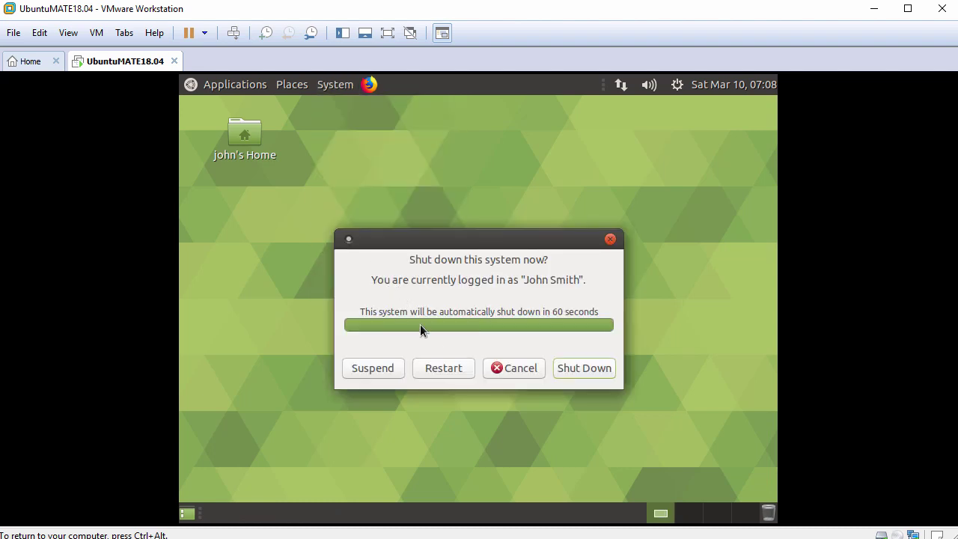
left_click(439, 371)
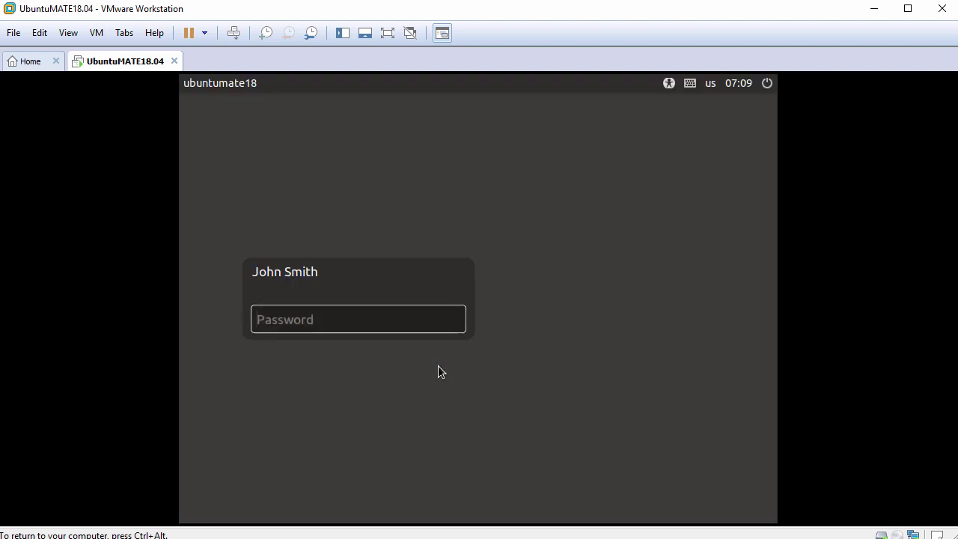
type("••••••")
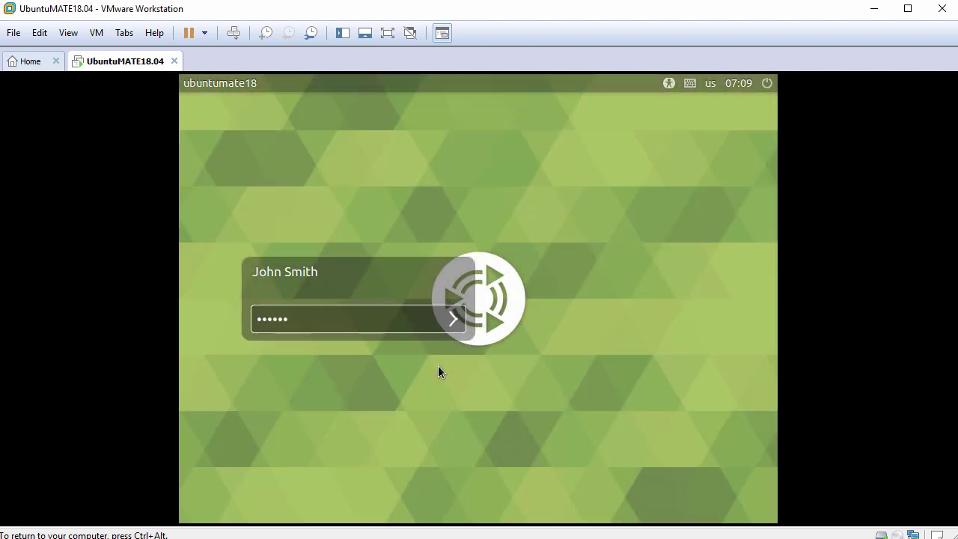
type("••••")
key("Return")
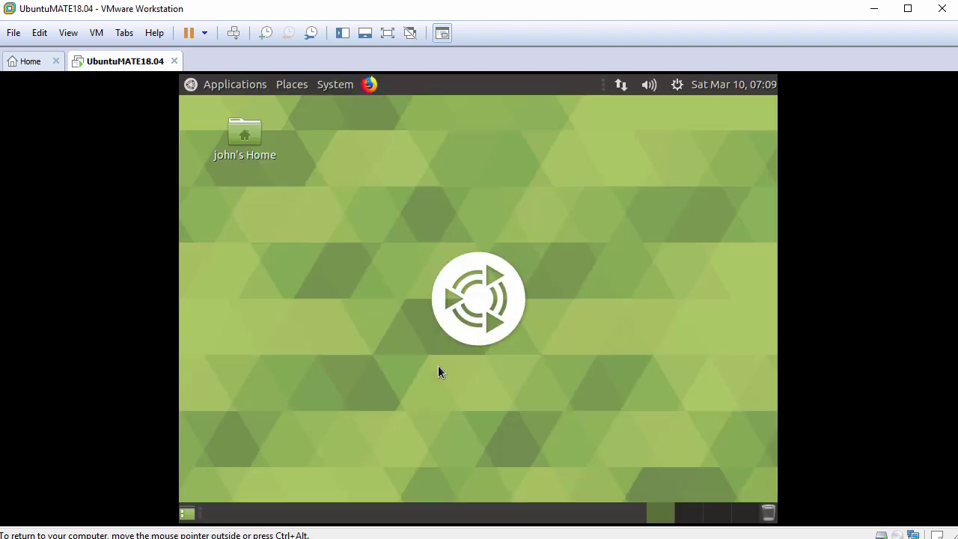
- Fit the guest display to the VMware window with Fit Guest Now
left_click(68, 33)
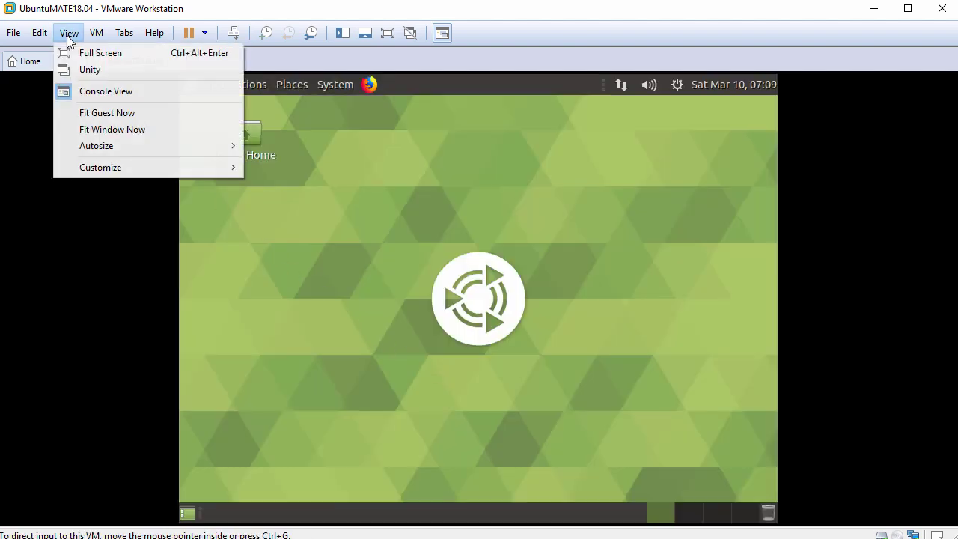
left_click(95, 116)
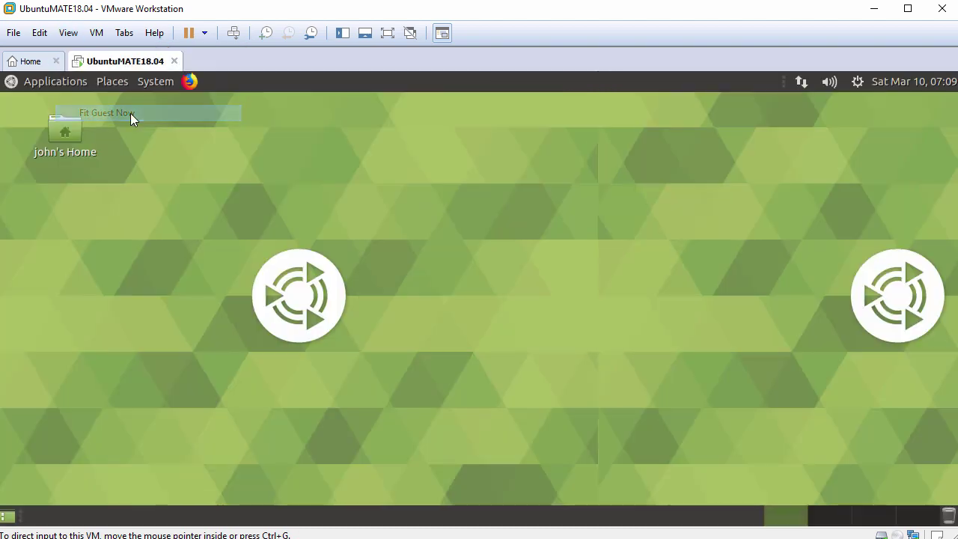
left_click(317, 209)
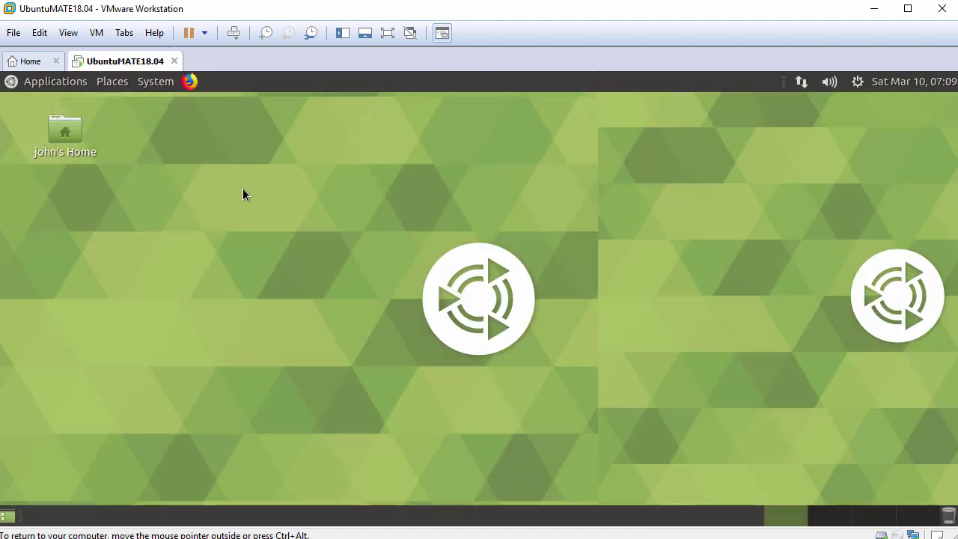
- Open the Home folder and drag FileFromHost.txt into it from the host
double_click(53, 137)
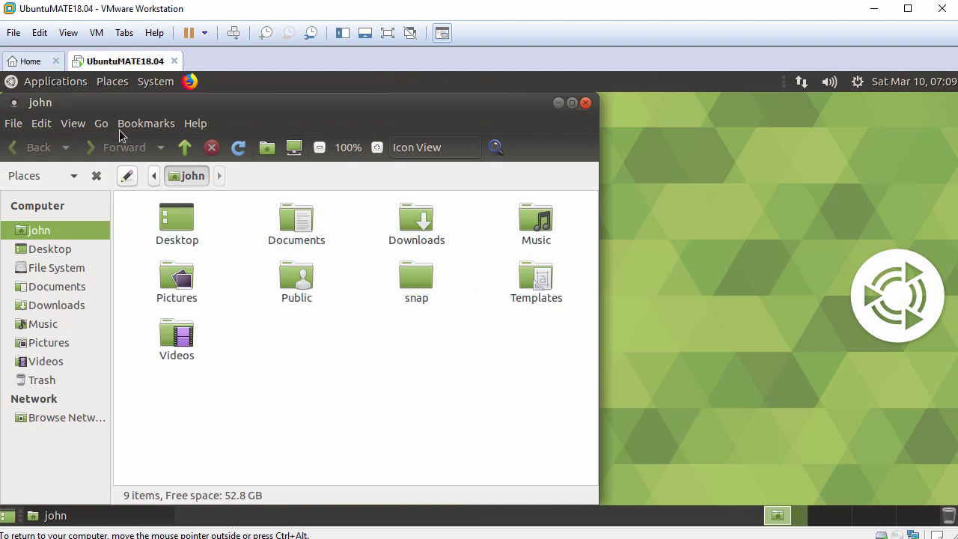
left_click_drag(173, 105, 220, 104)
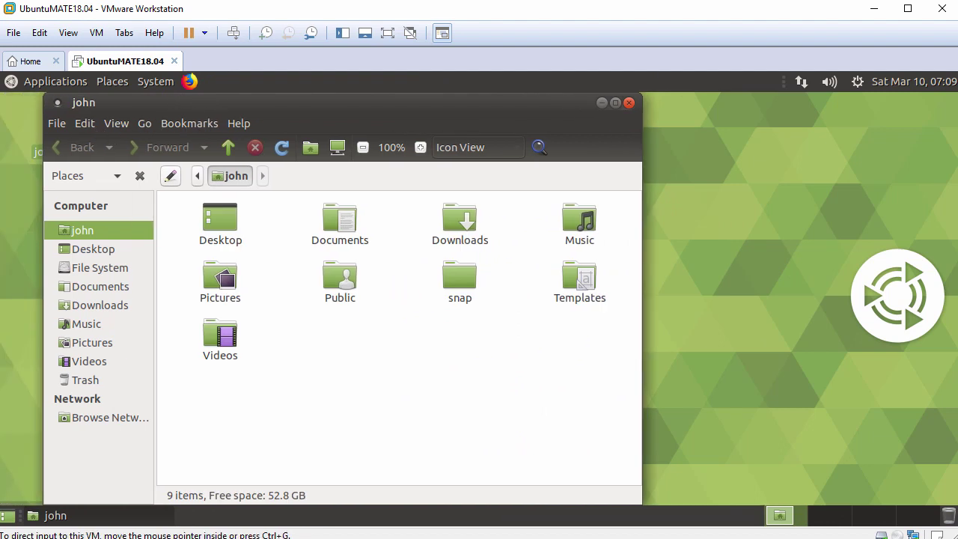
left_click_drag(45, 261, 361, 374)
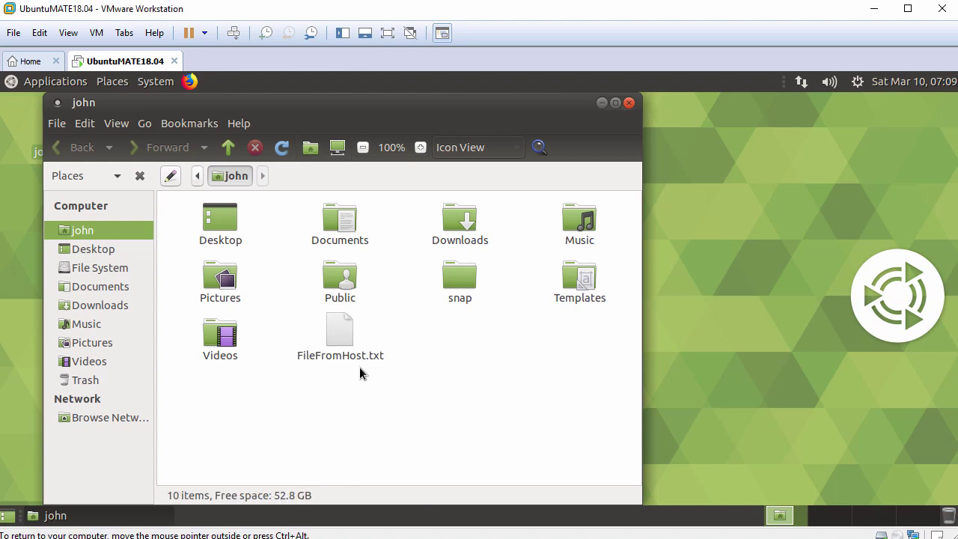
- Paste host clipboard text into FileFromHost.txt in Pluma, close it unsaved, and close Home
double_click(335, 348)
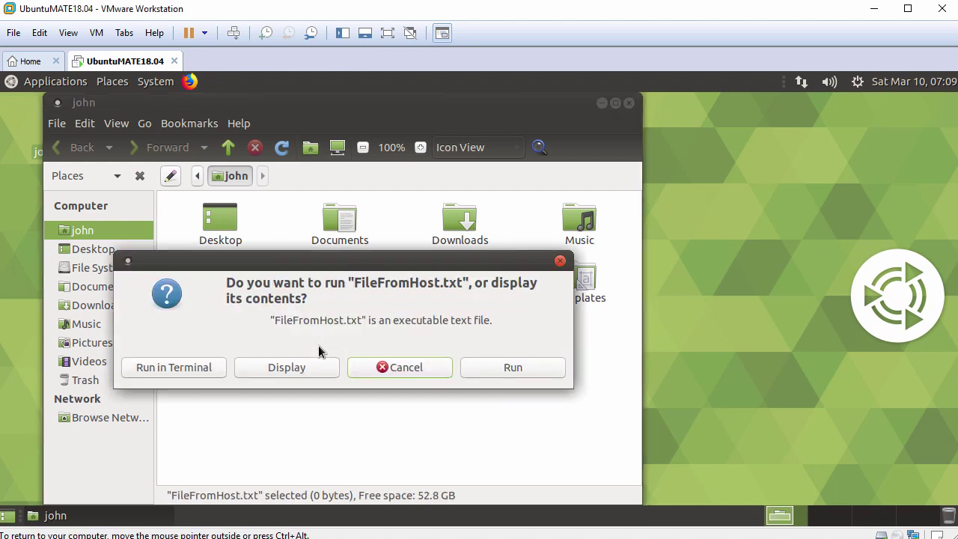
left_click(297, 369)
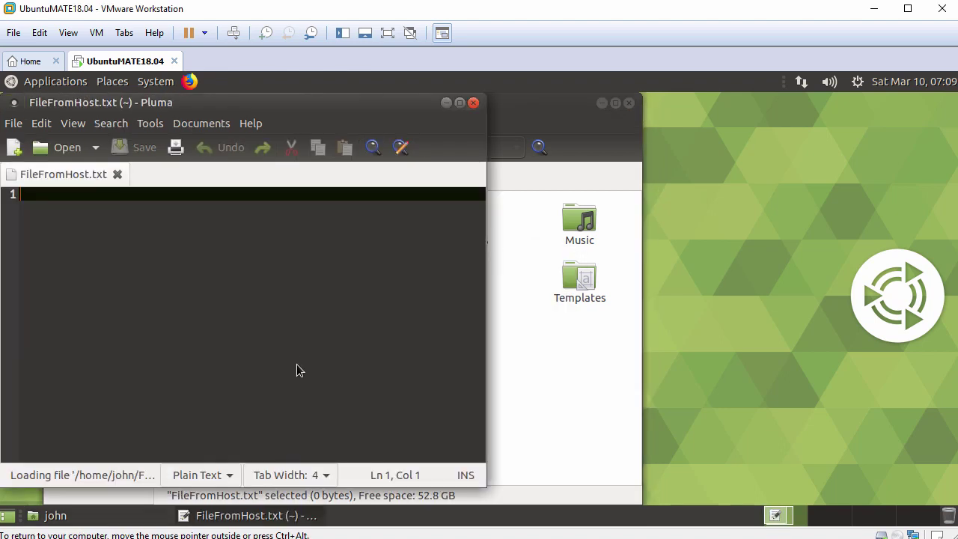
left_click_drag(318, 105, 379, 106)
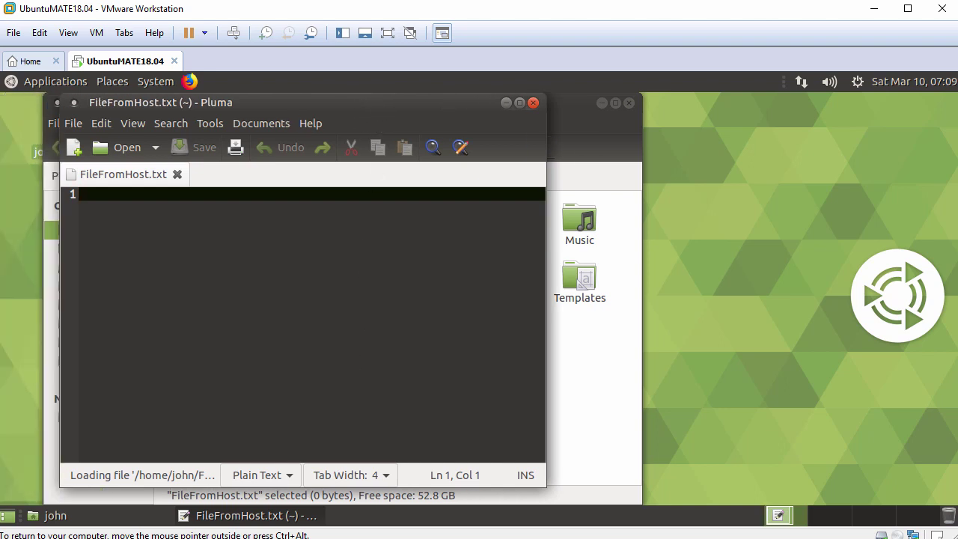
right_click(235, 226)
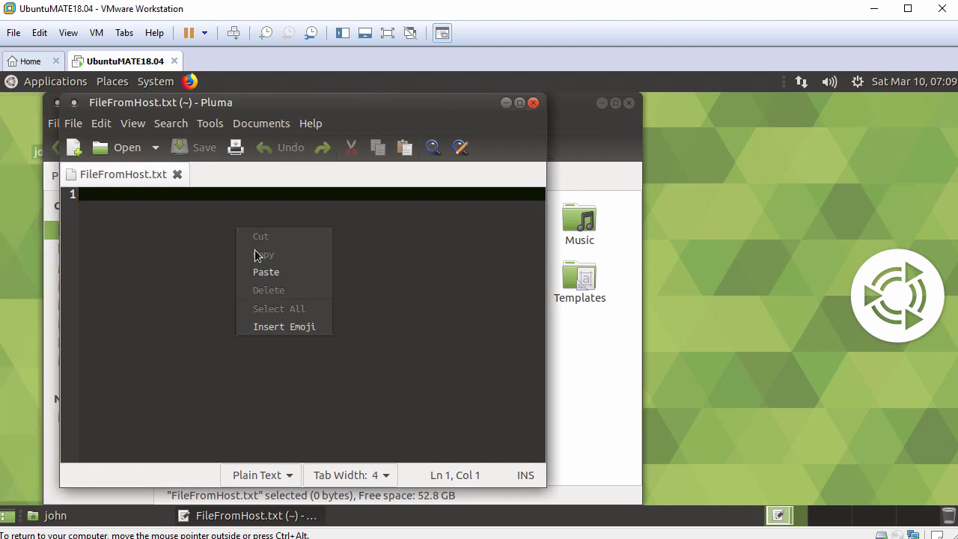
left_click(256, 272)
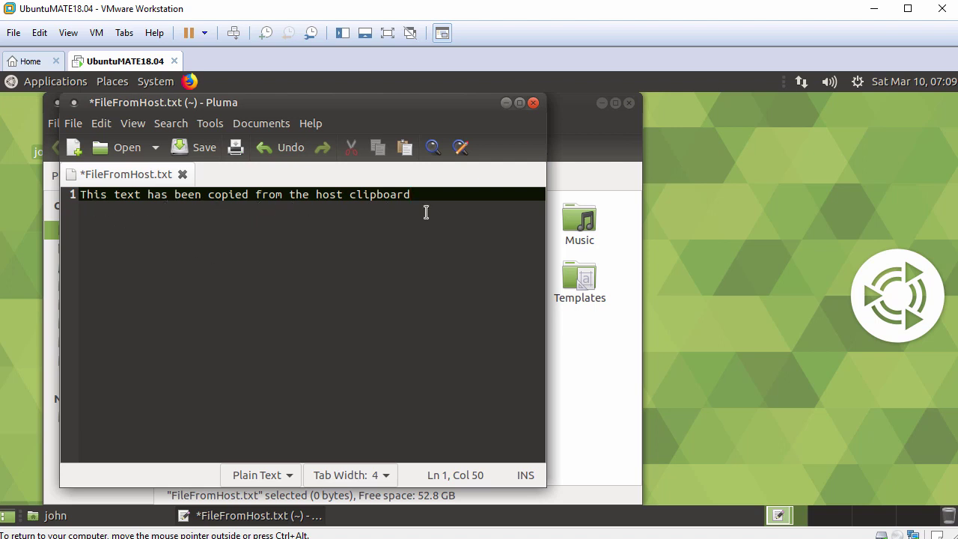
left_click(533, 103)
left_click(352, 344)
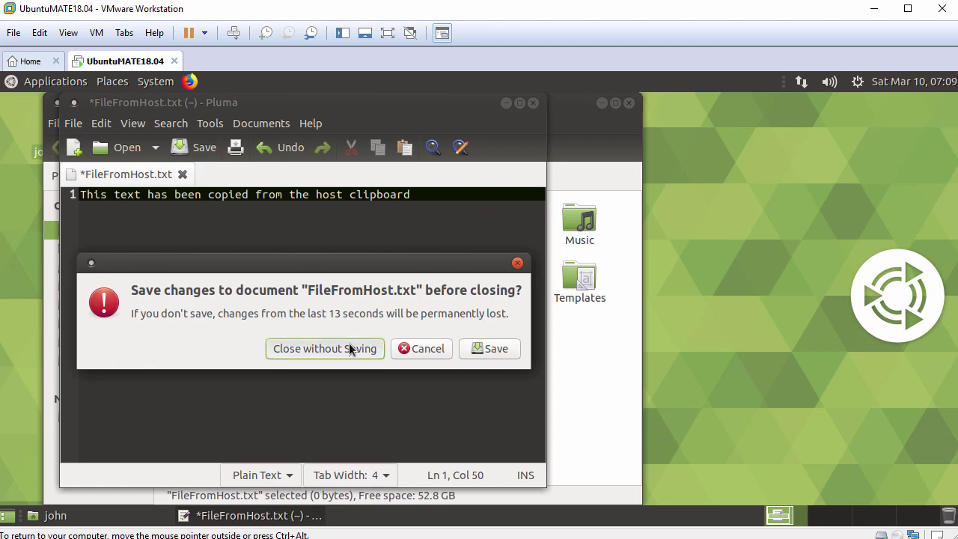
left_click(628, 103)
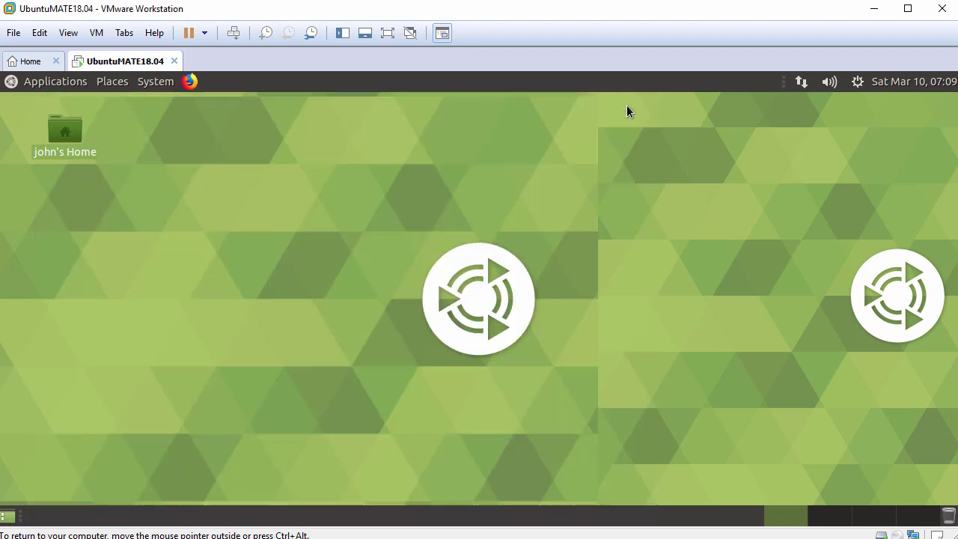
- Open a terminal in the Desktop folder with enlarged text and a wider window
right_click(284, 111)
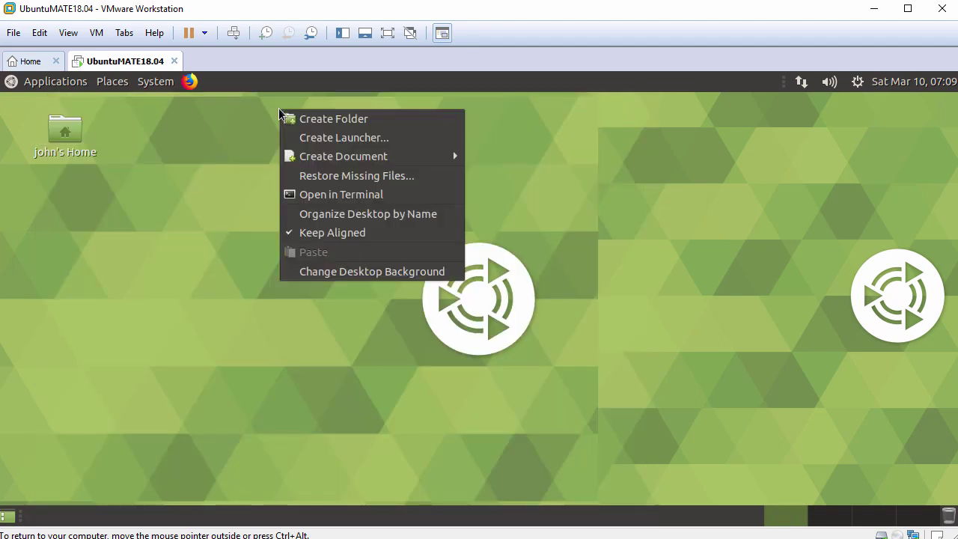
left_click(361, 194)
key("ctrl+plus")
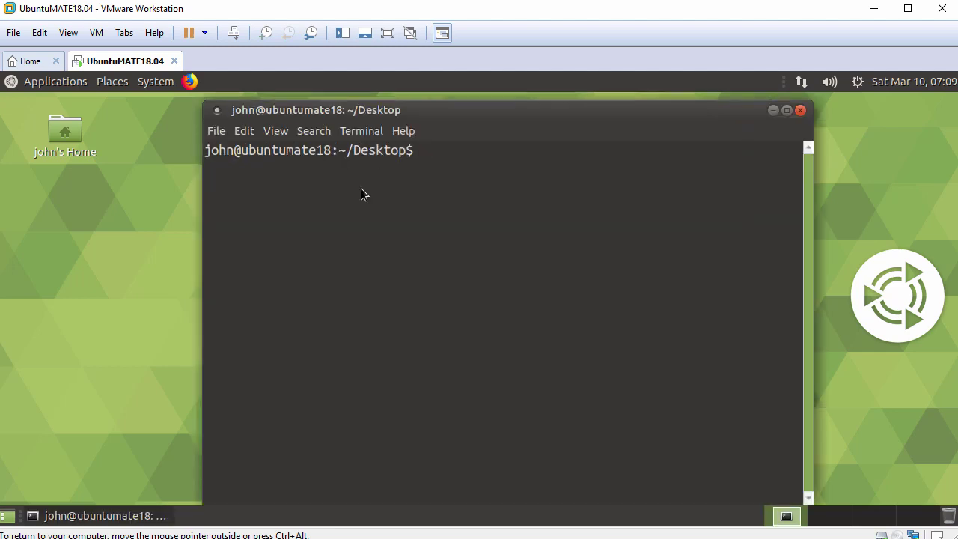
left_click_drag(439, 115, 340, 118)
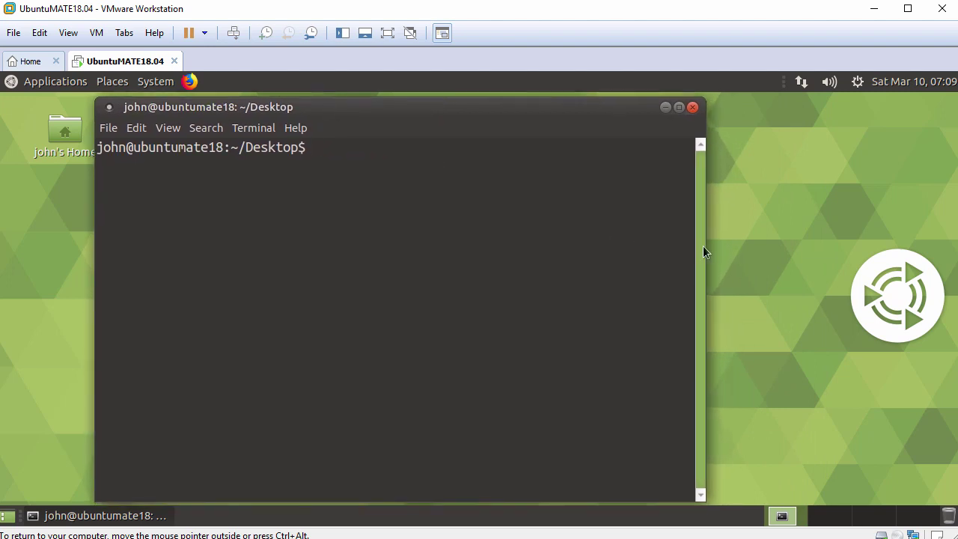
left_click_drag(705, 250, 870, 260)
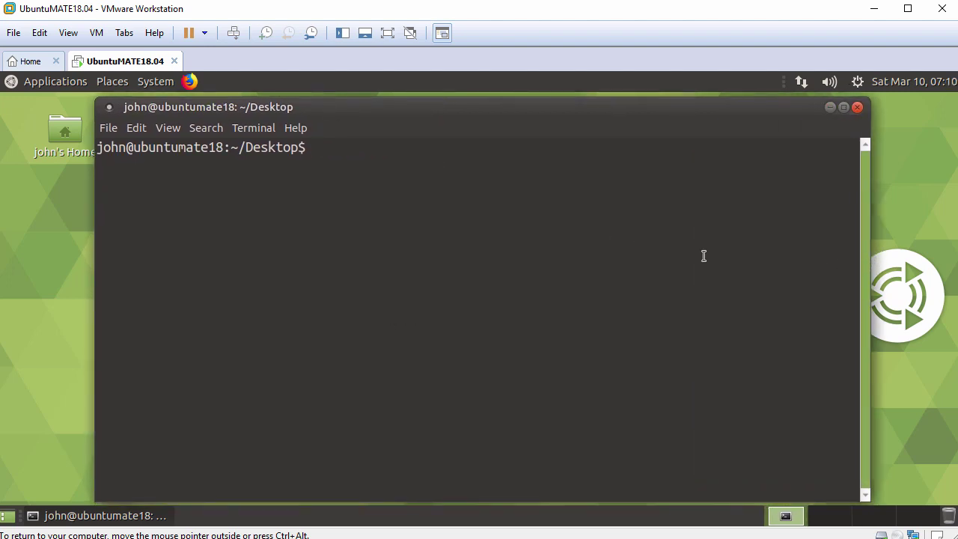
- Confirm Ubuntu 18.04 using hostnamectl and /etc/lsb-release, highlighting the release lines
key("Return")
type("hostnamectl")
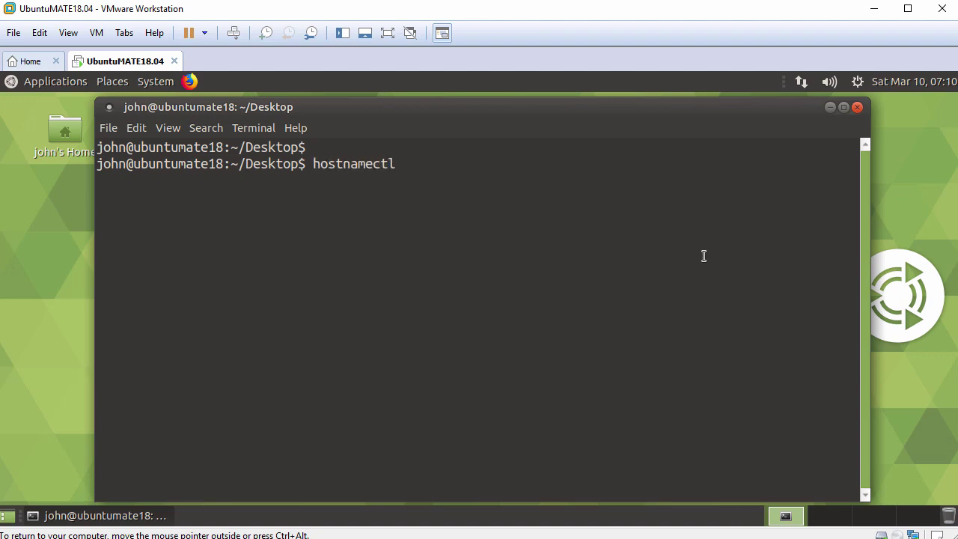
key("Return")
key("Return")
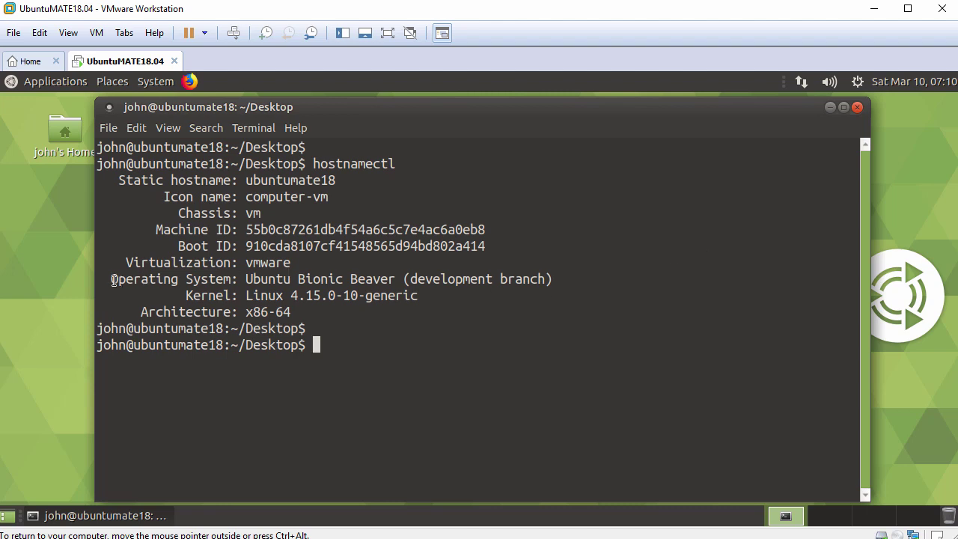
left_click_drag(113, 280, 554, 283)
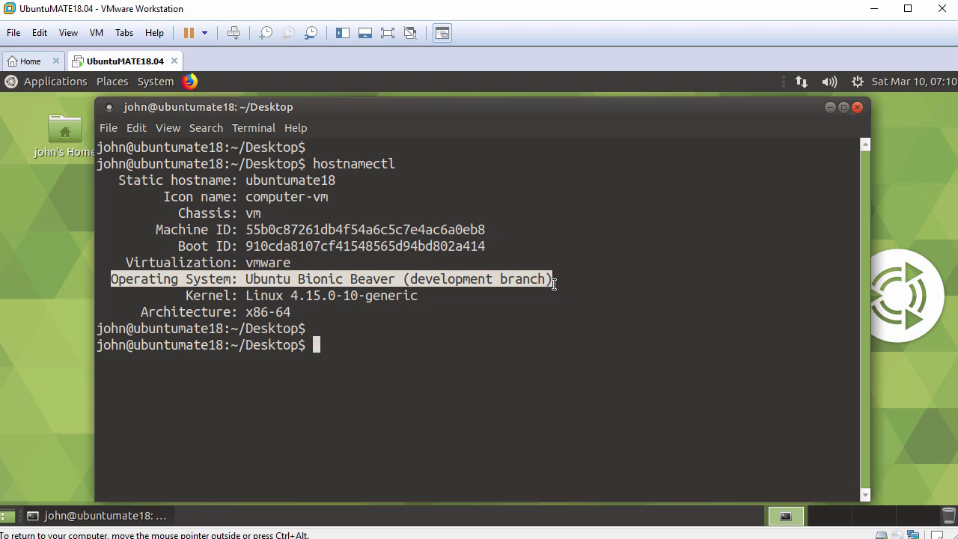
type("cat /etc/lsb")
key("Tab")
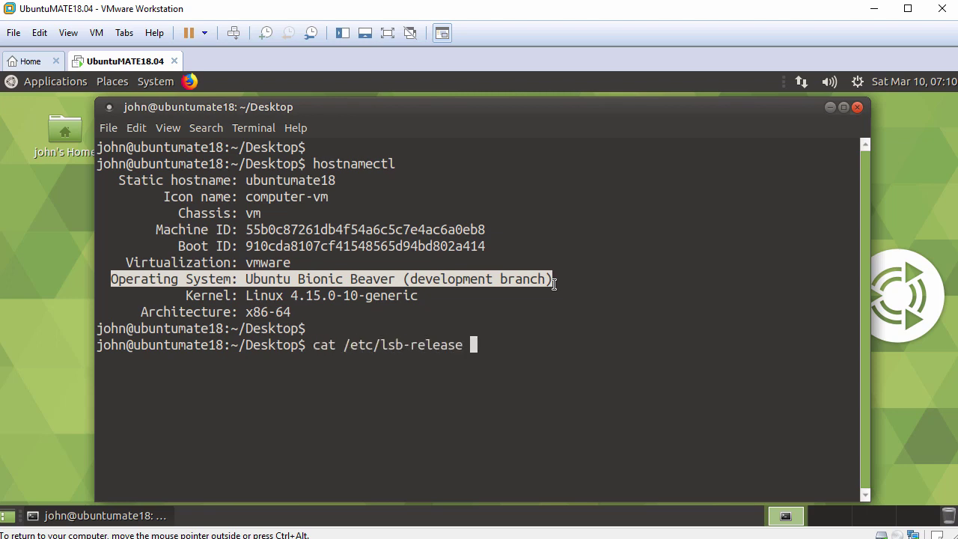
key("Return")
key("Return")
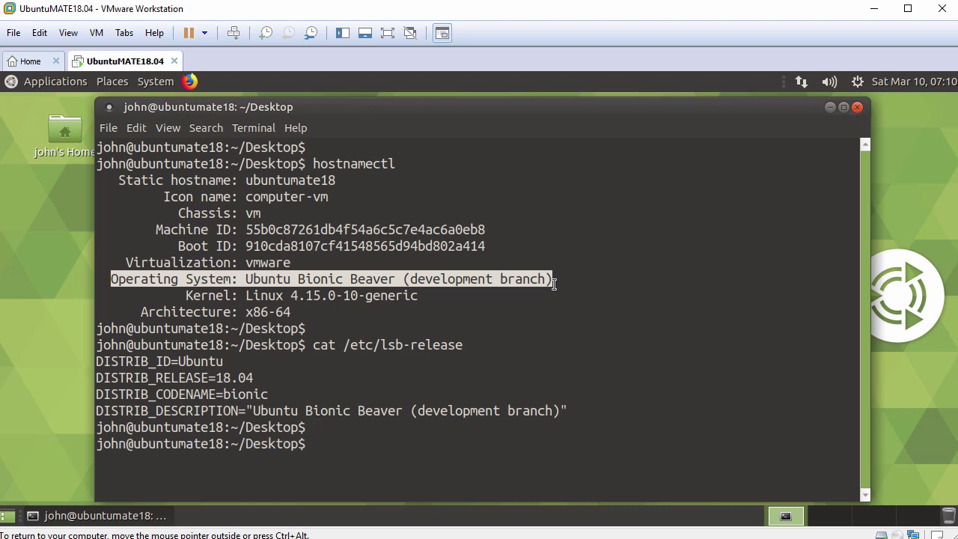
left_click(100, 379)
left_click_drag(99, 378, 258, 378)
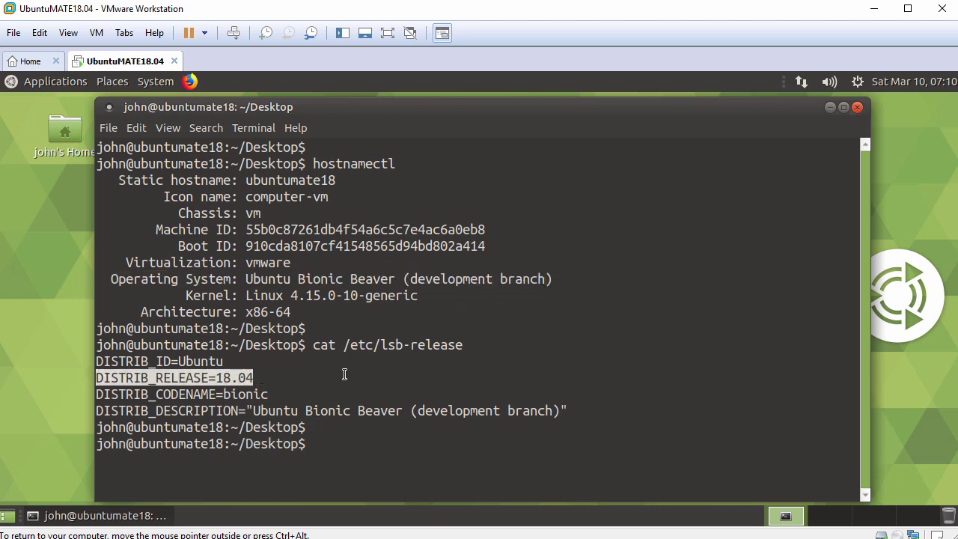
- Check that the open-vm-tools service is active (running) with systemctl status
type("systemctl ")
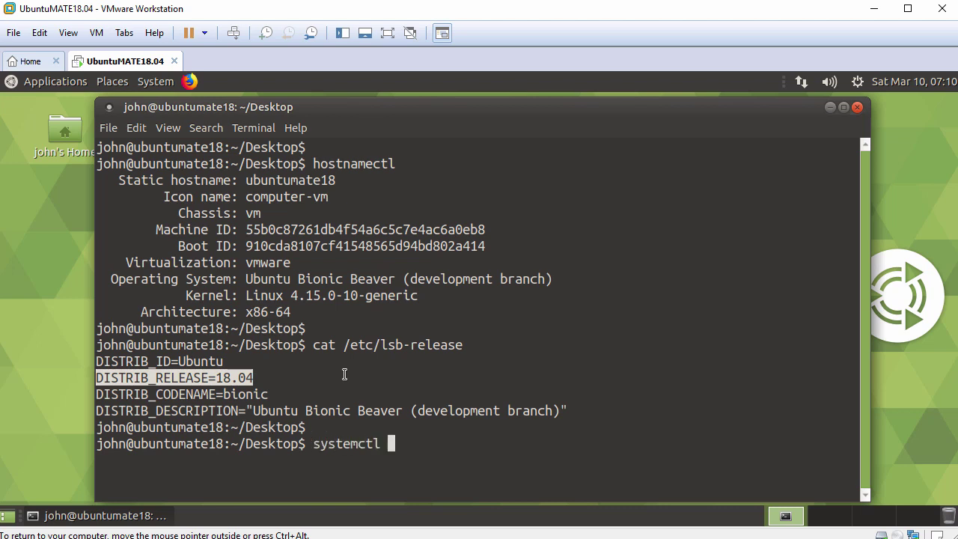
type("status ")
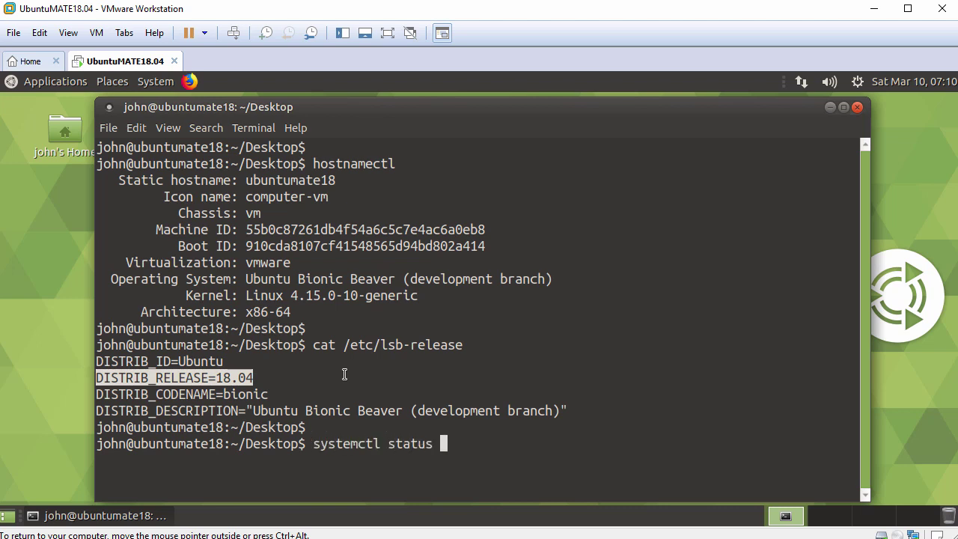
type("open-vm")
key("Tab")
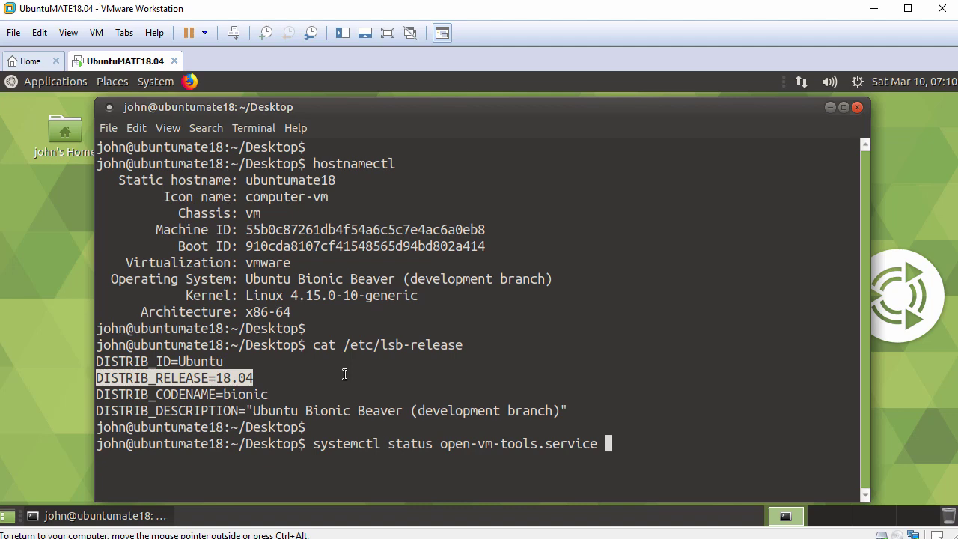
key("Return")
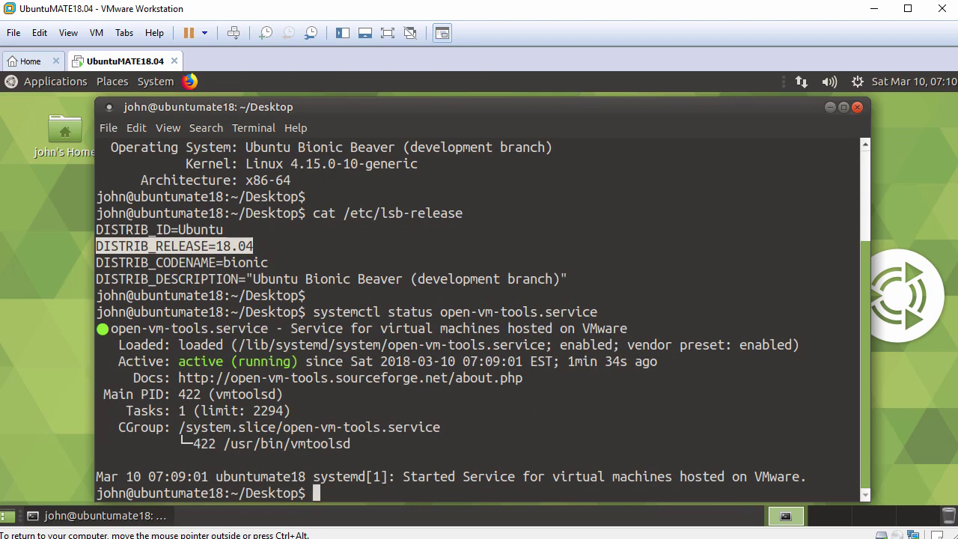
left_click_drag(118, 361, 302, 361)
key("Return")
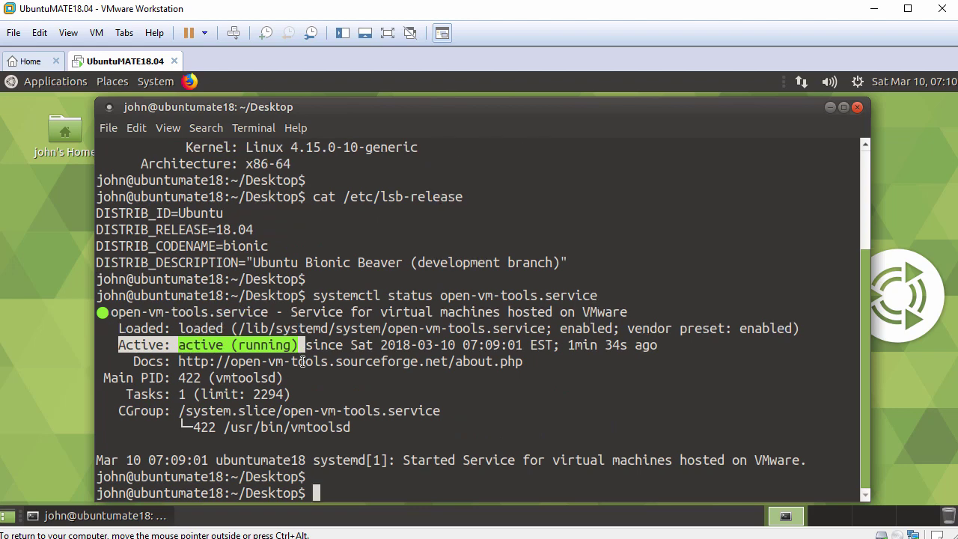
type("ping -c 3 ")
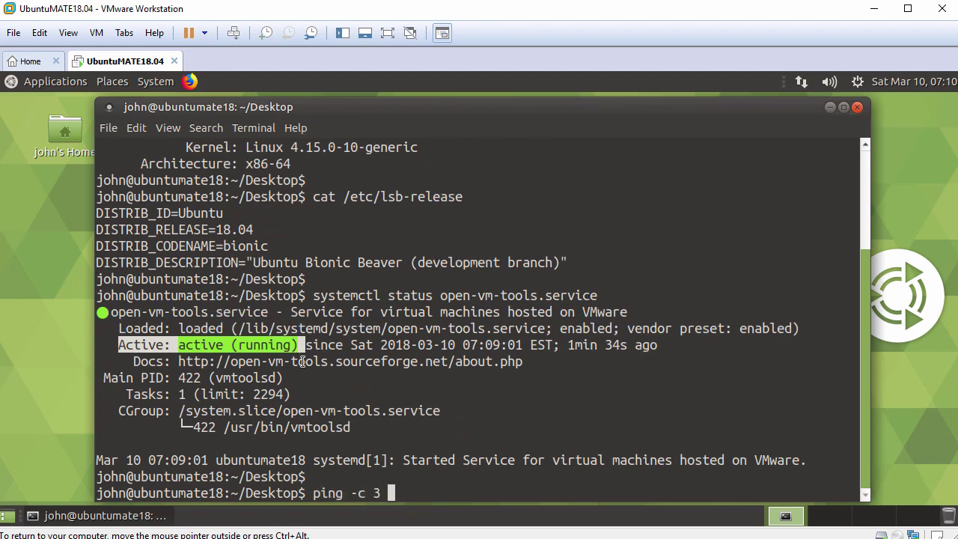
type("www.google.com")
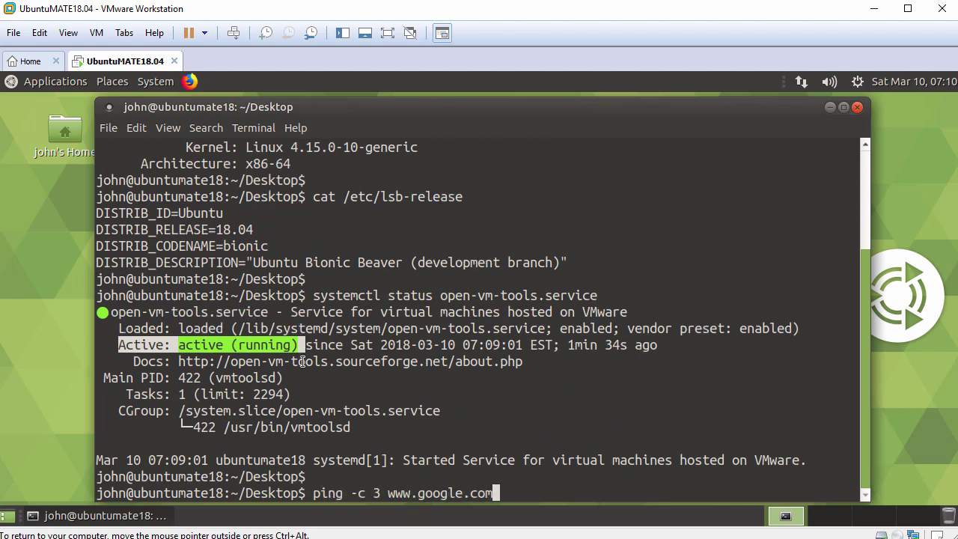
key("Return")
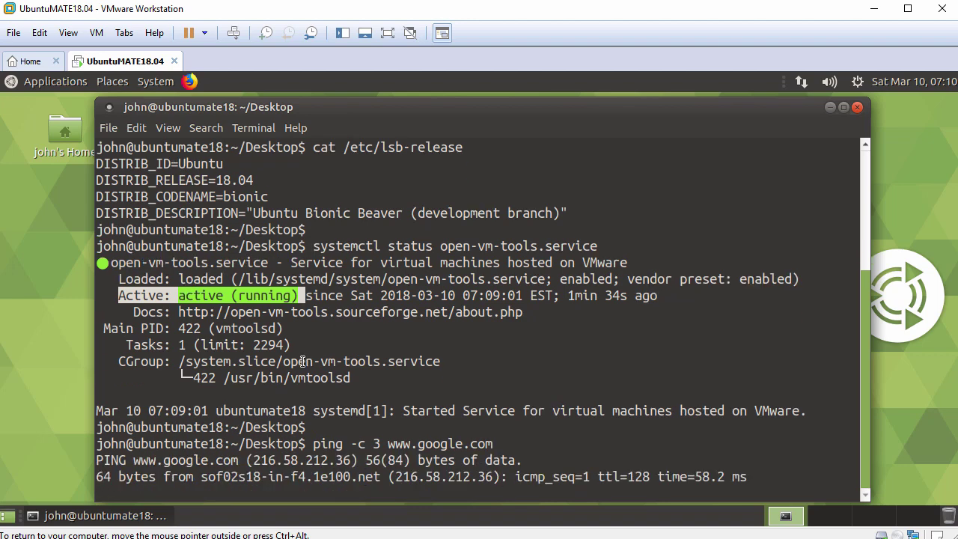
key("Return")
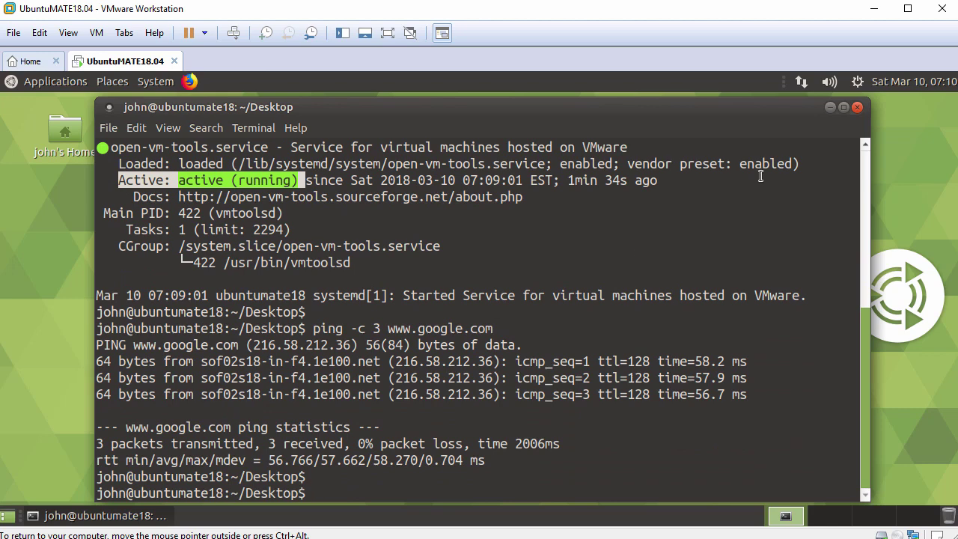
- Close the terminal and choose the starry dusk mountain wallpaper in Change Desktop Background
left_click(858, 107)
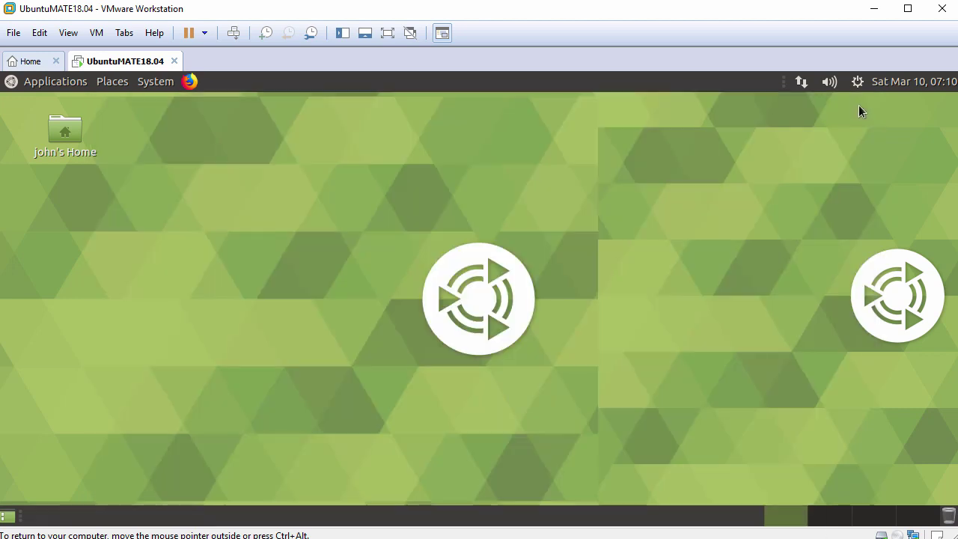
right_click(261, 128)
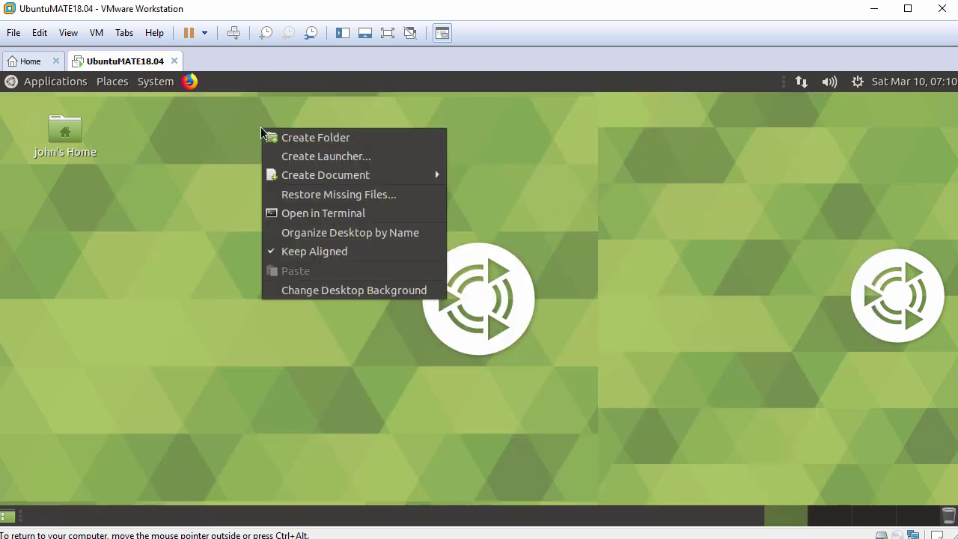
left_click(332, 291)
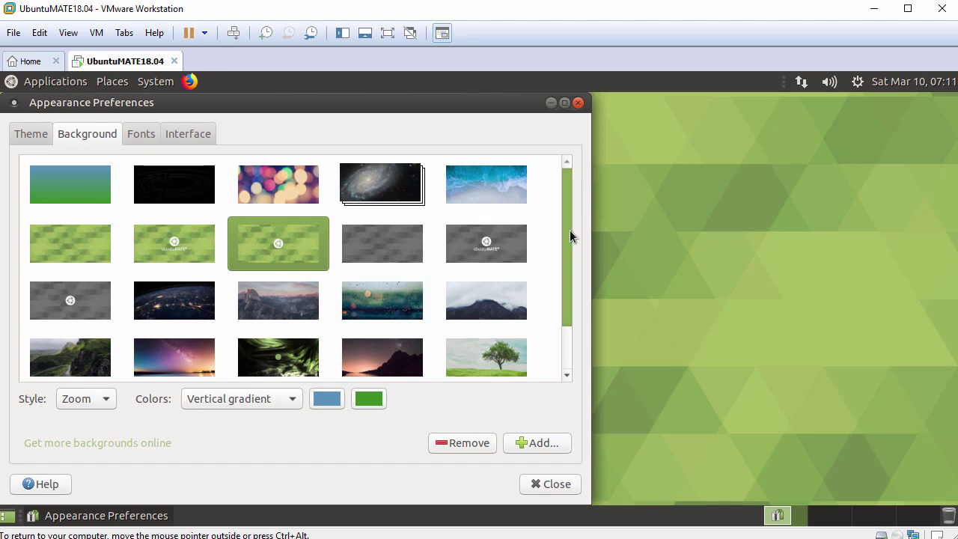
left_click_drag(569, 230, 570, 274)
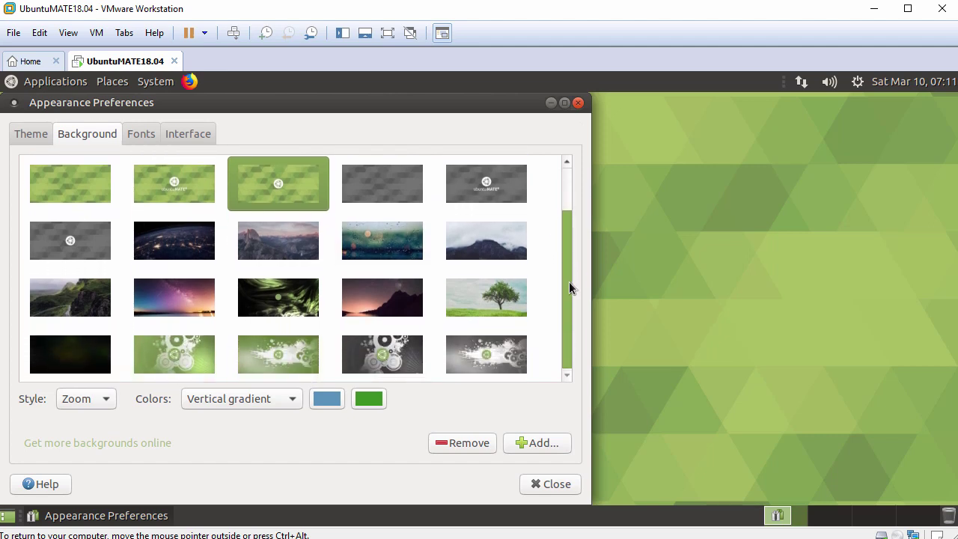
left_click(388, 307)
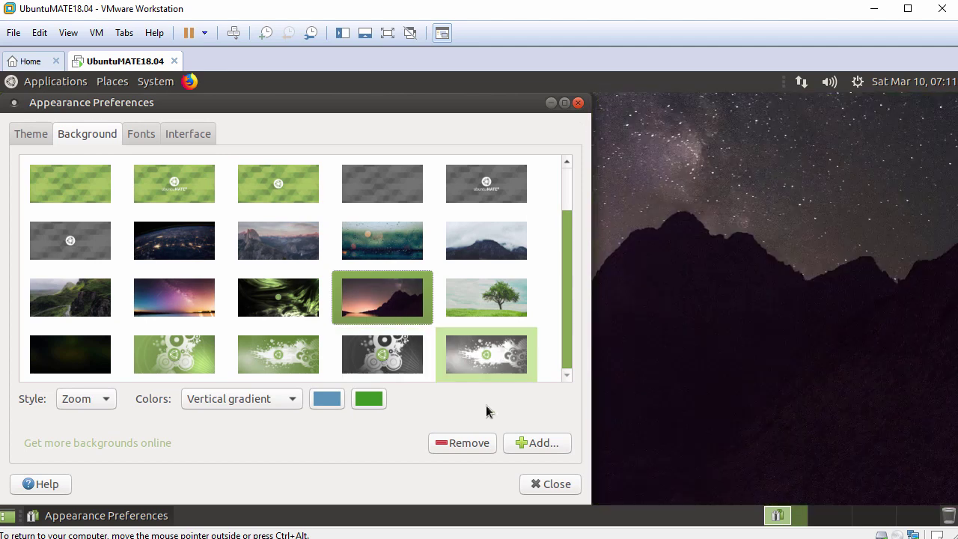
left_click(545, 485)
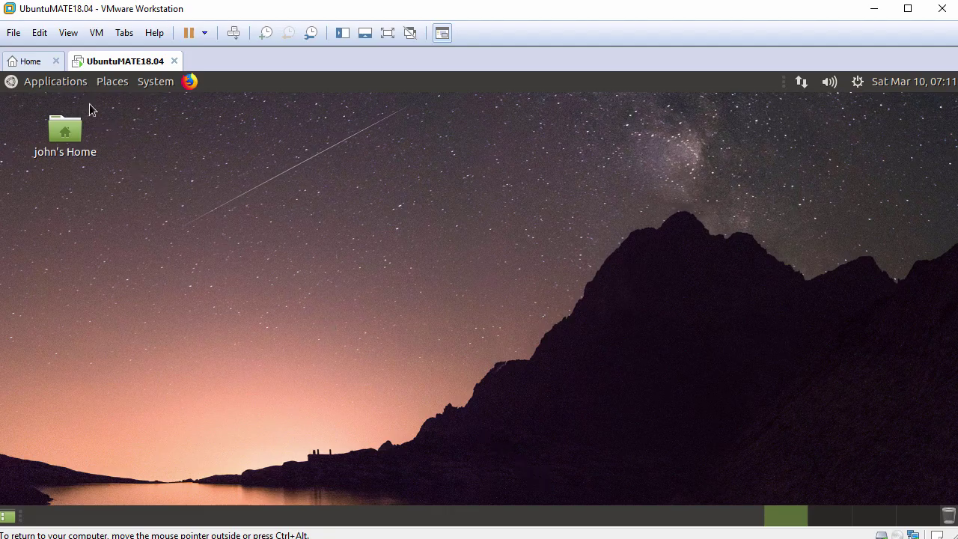
left_click(59, 83)
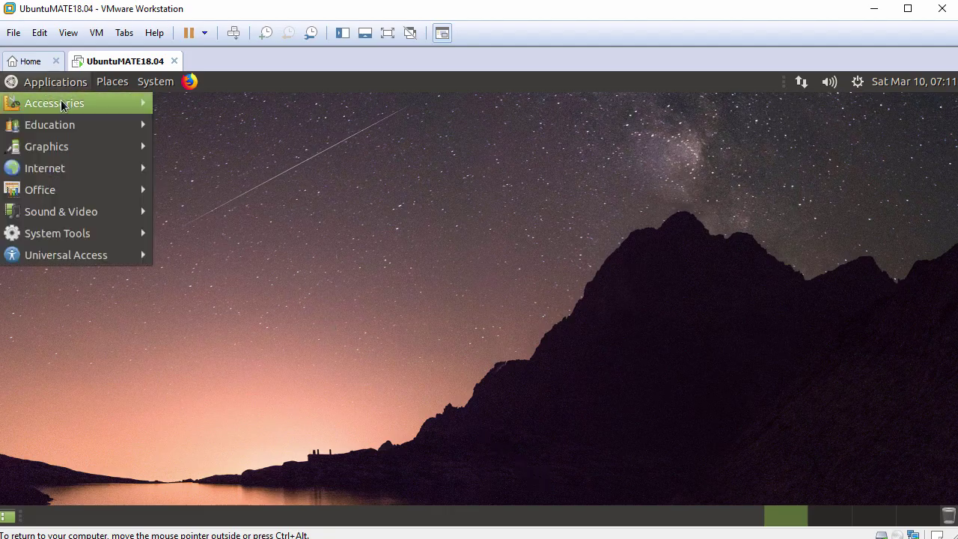
mouse_move(59, 149)
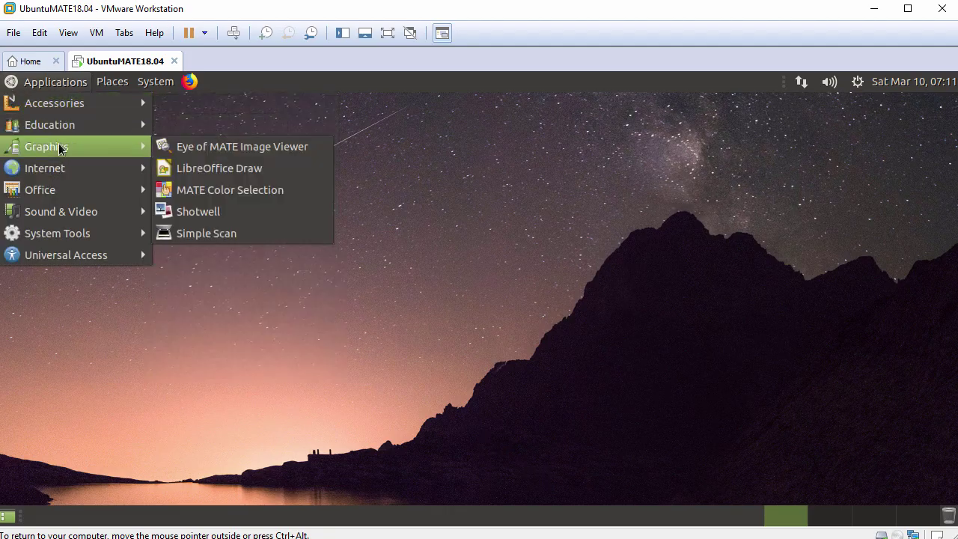
mouse_move(63, 172)
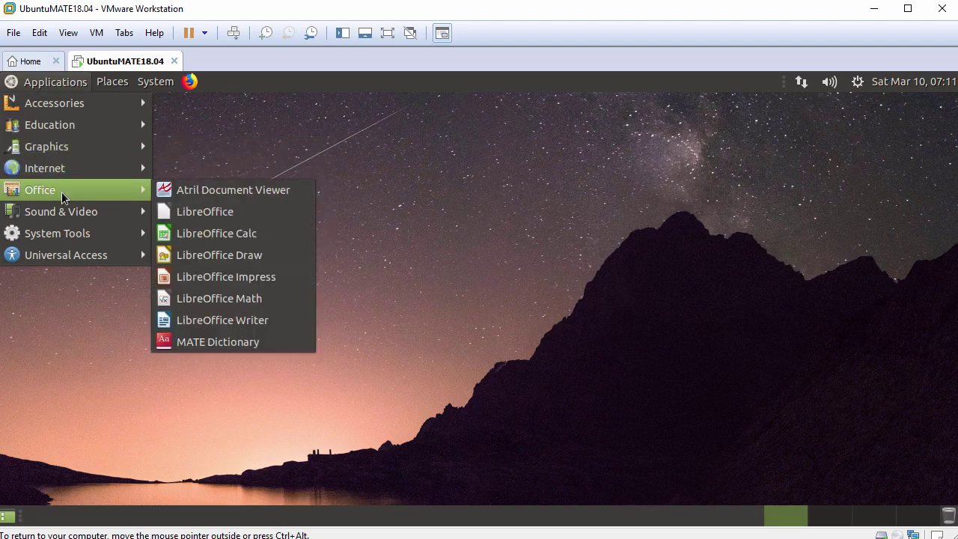
mouse_move(64, 218)
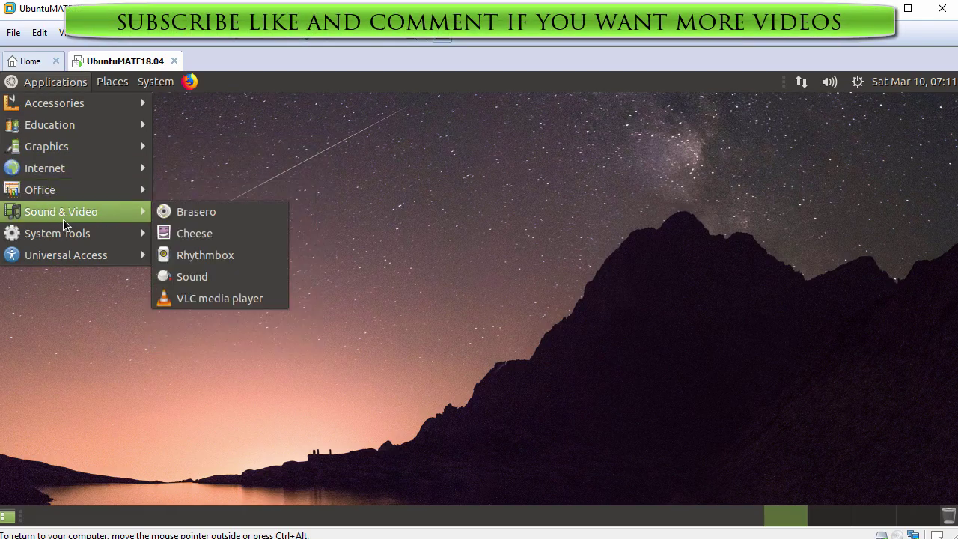
mouse_move(68, 258)
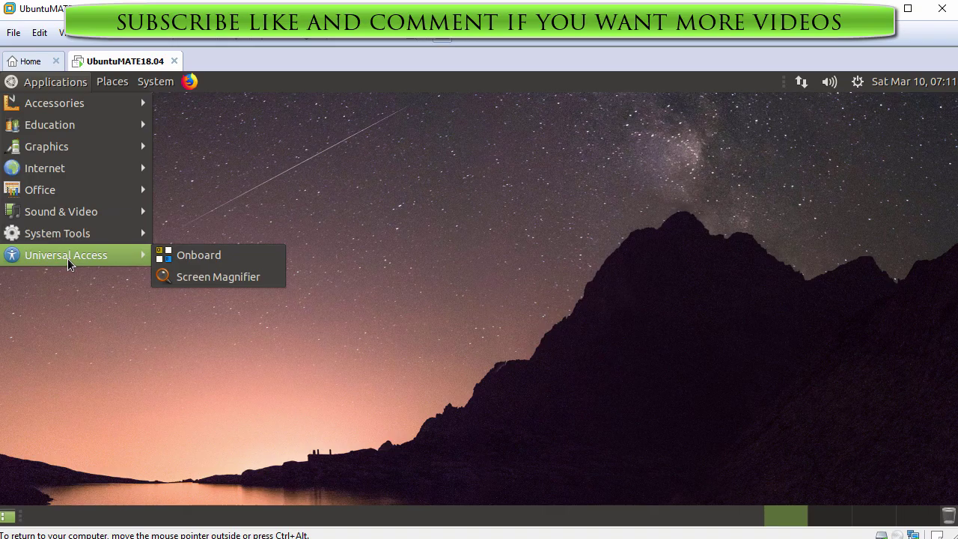
mouse_move(111, 86)
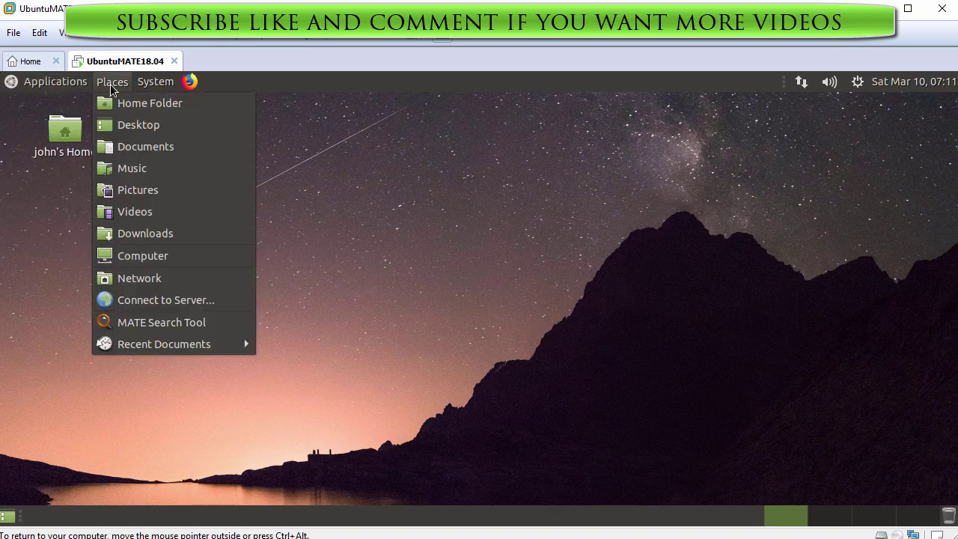
mouse_move(149, 84)
mouse_move(180, 110)
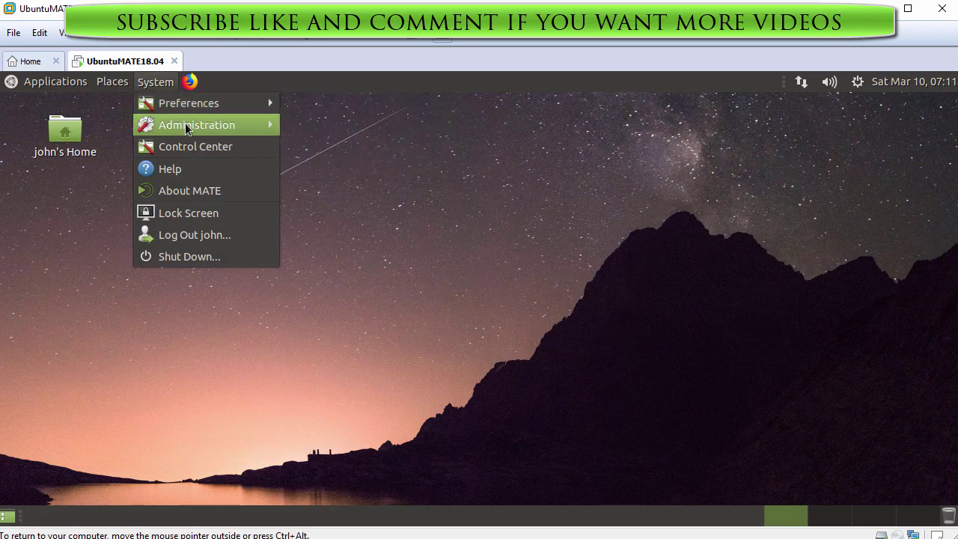
mouse_move(187, 128)
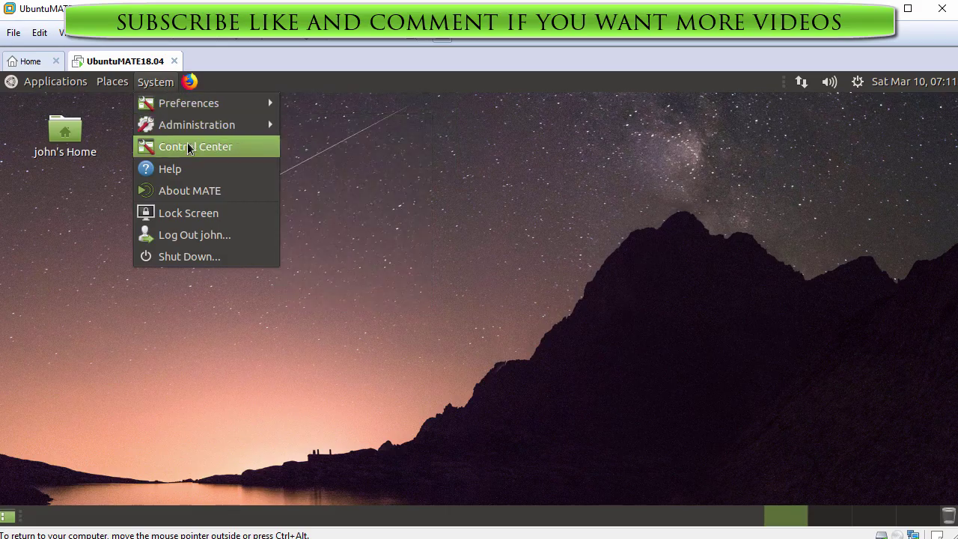
left_click(187, 147)
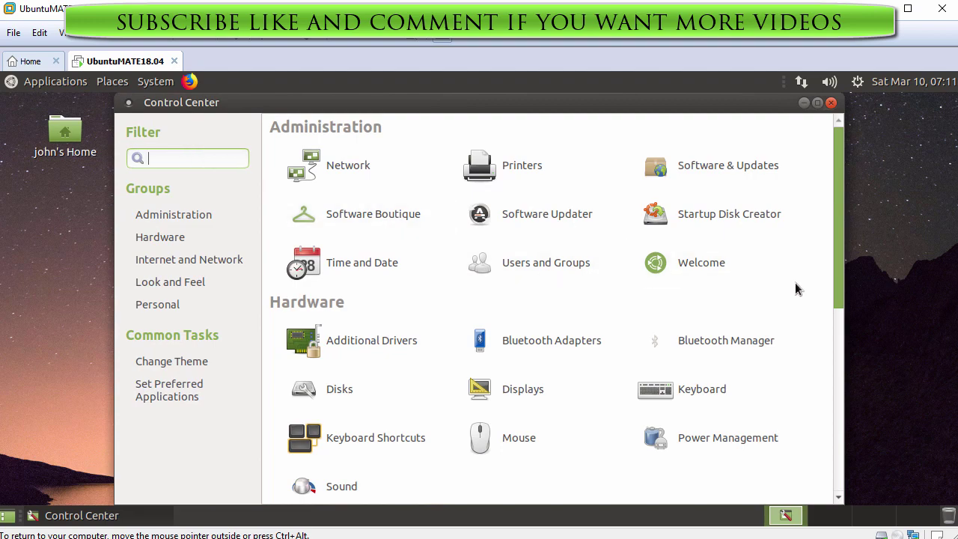
left_click_drag(839, 269, 840, 481)
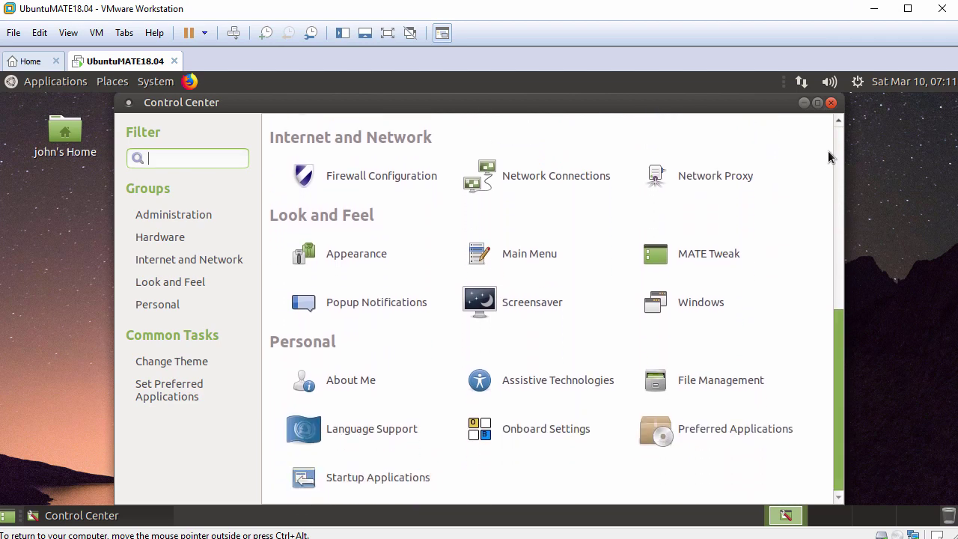
left_click(831, 103)
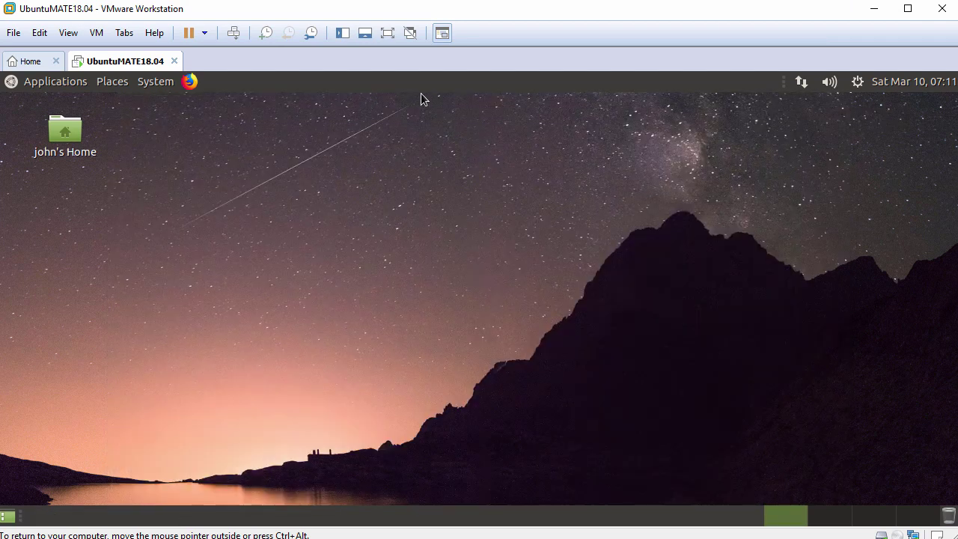
left_click(151, 82)
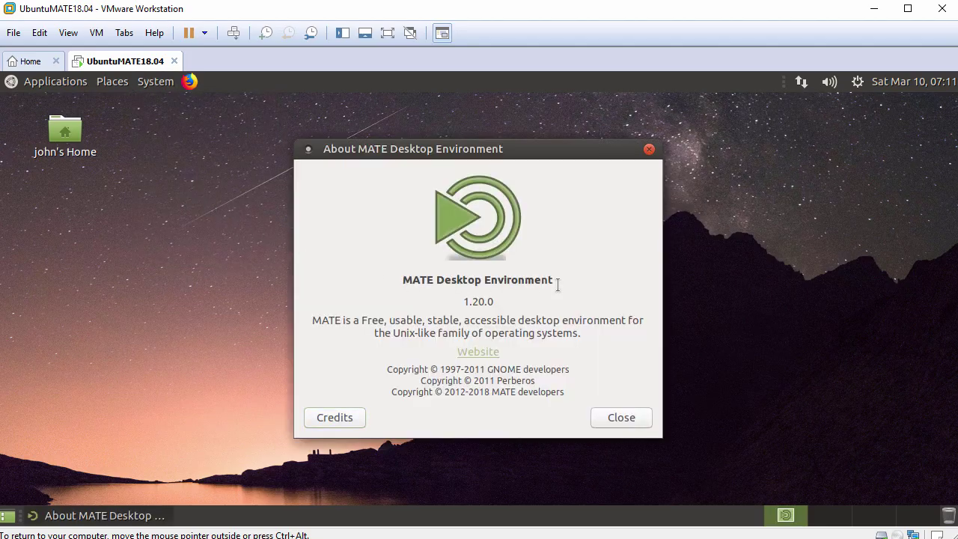
left_click(632, 421)
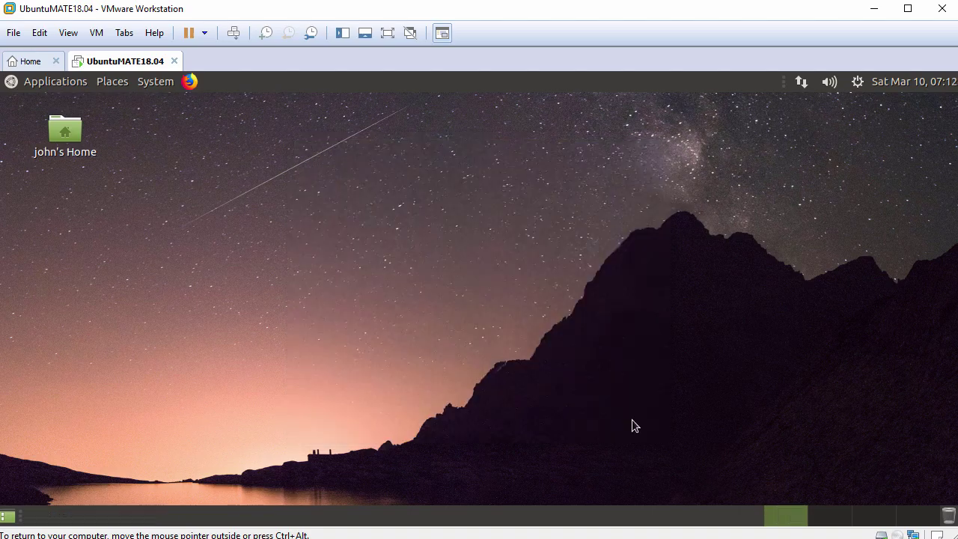
left_click(155, 81)
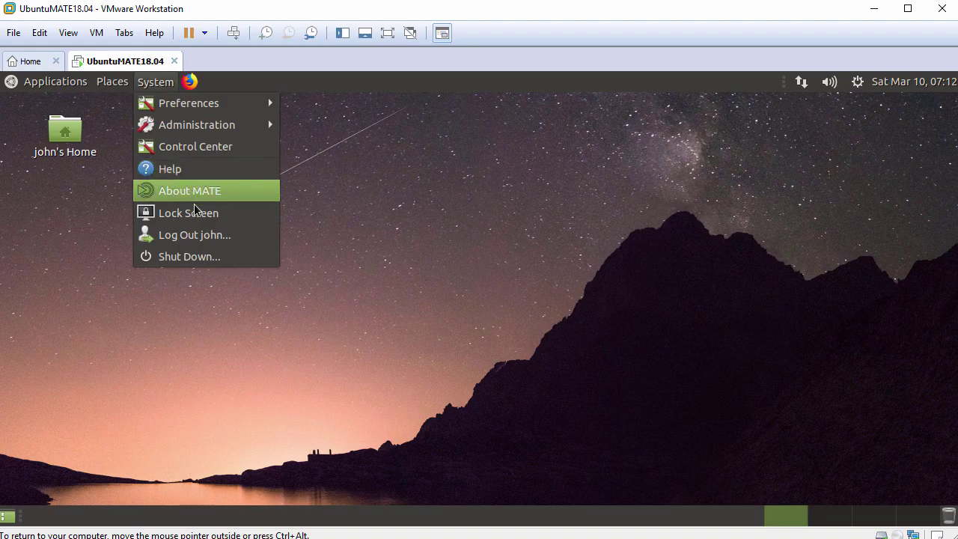
left_click(199, 256)
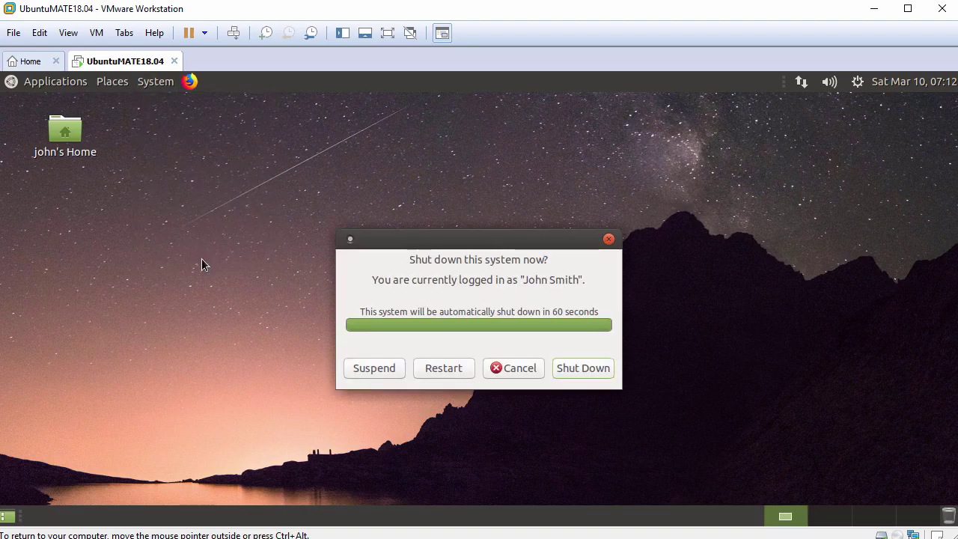
left_click(512, 369)
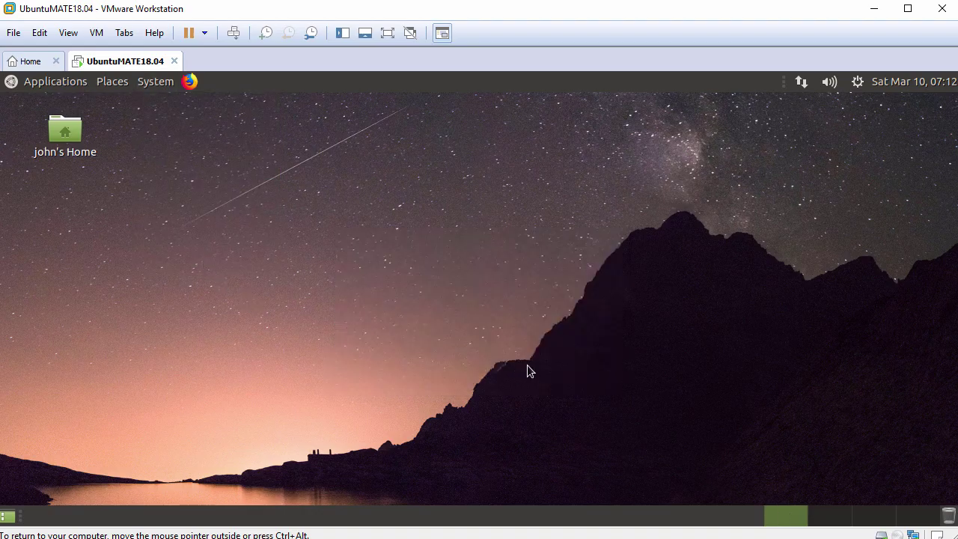
left_click(858, 82)
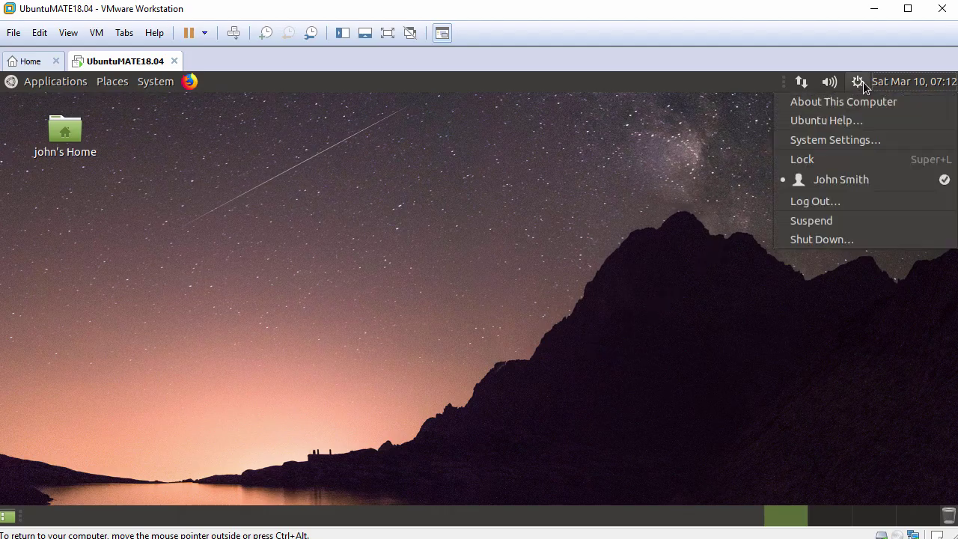
left_click(859, 106)
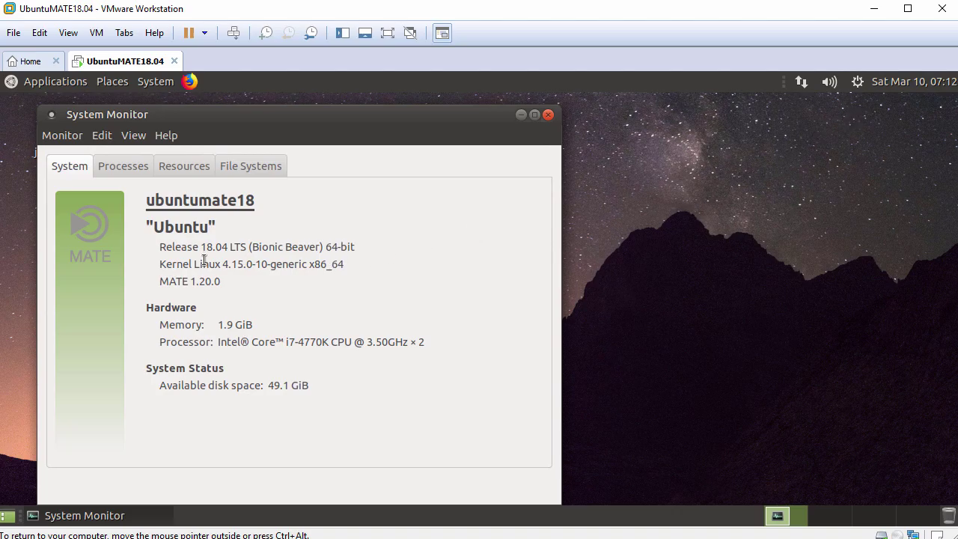
left_click_drag(159, 247, 364, 243)
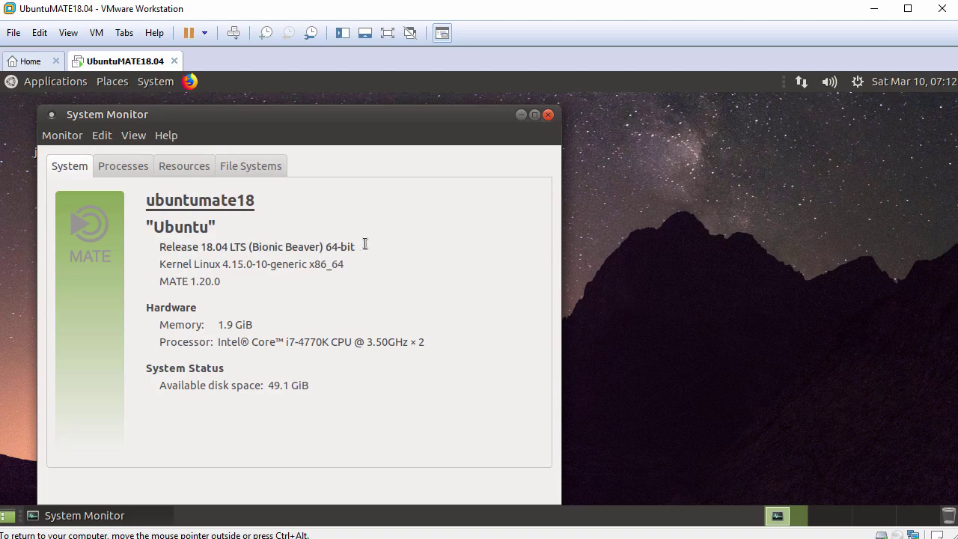
left_click(546, 115)
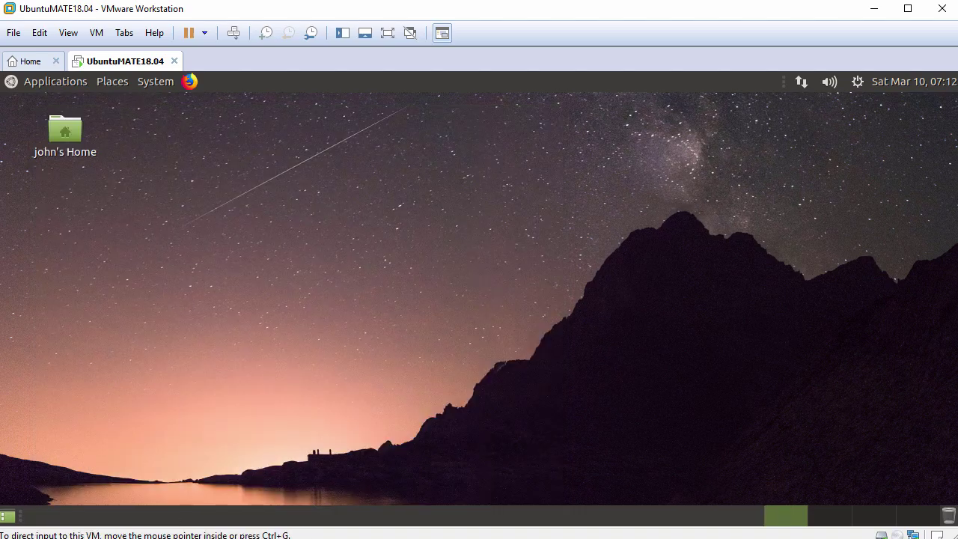